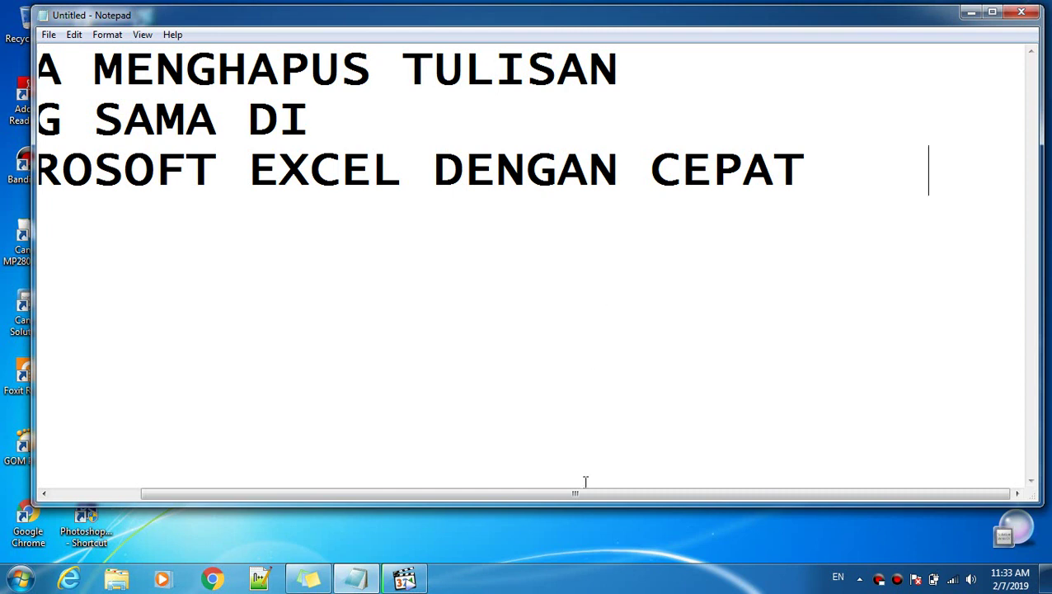
- Scroll Notepad left to reveal the full title about deleting identical text in Excel
{"action": "left_click_drag", "start_coordinate": [561, 493], "coordinate": [462, 493]}
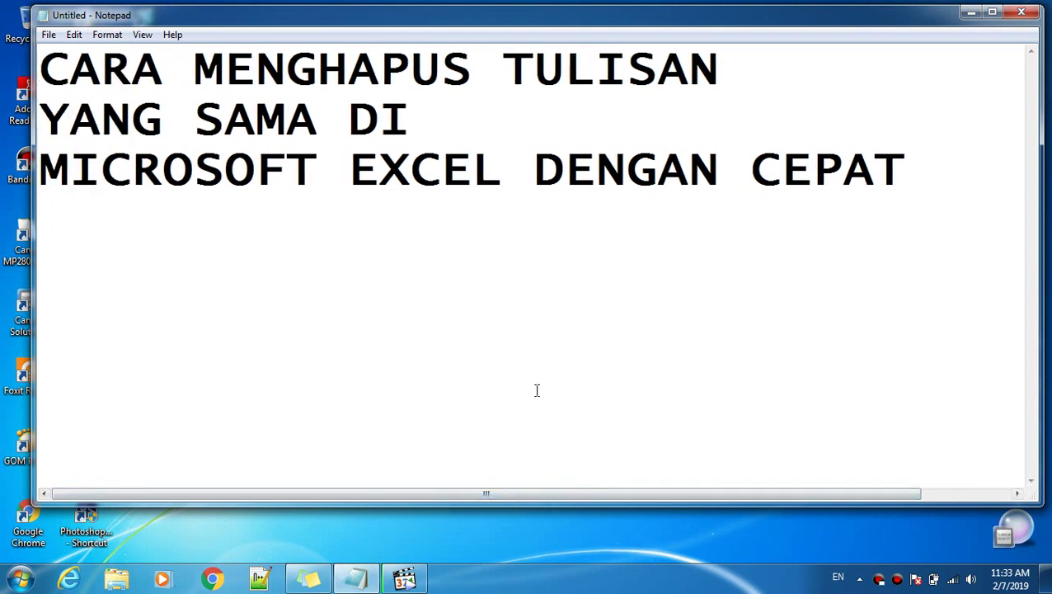
- Launch Excel 2007 and enter headers NAMA in A1 and NOMOR HP in a widened column B
{"action": "left_click", "coordinate": [21, 579]}
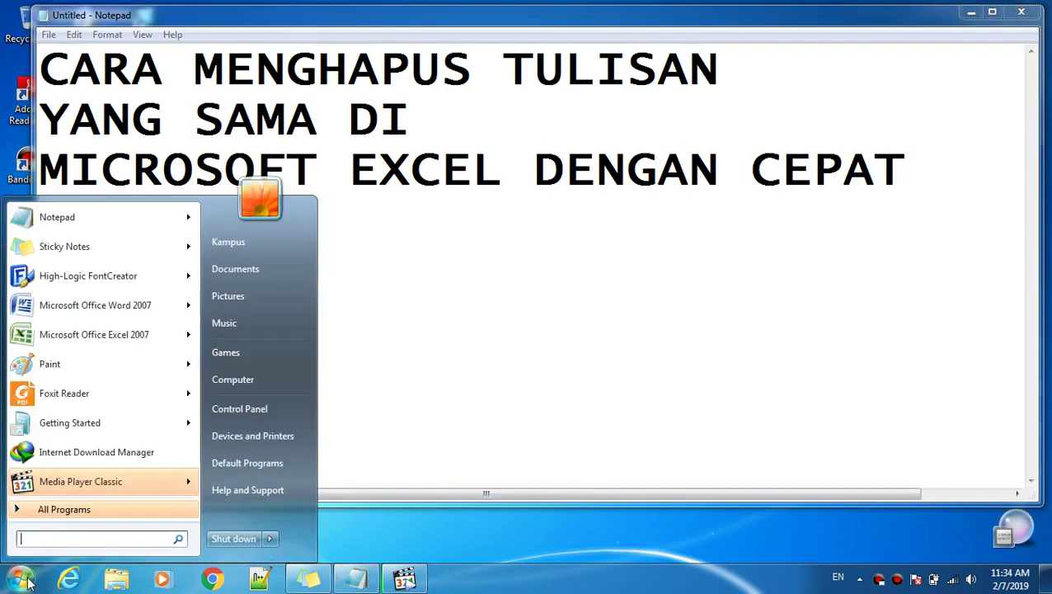
{"action": "left_click", "coordinate": [70, 347]}
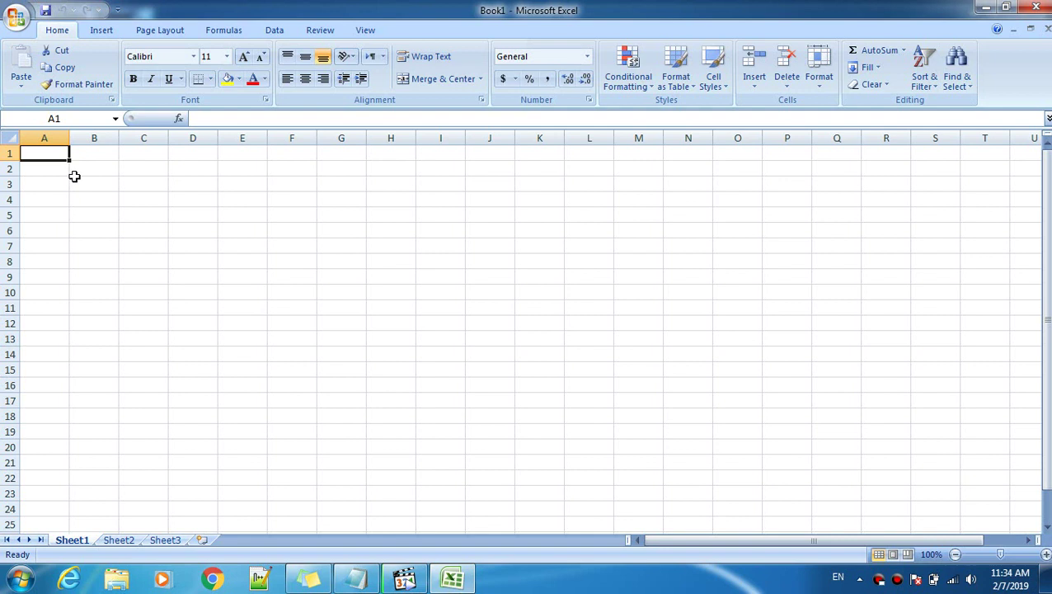
{"action": "type", "text": "NA"}
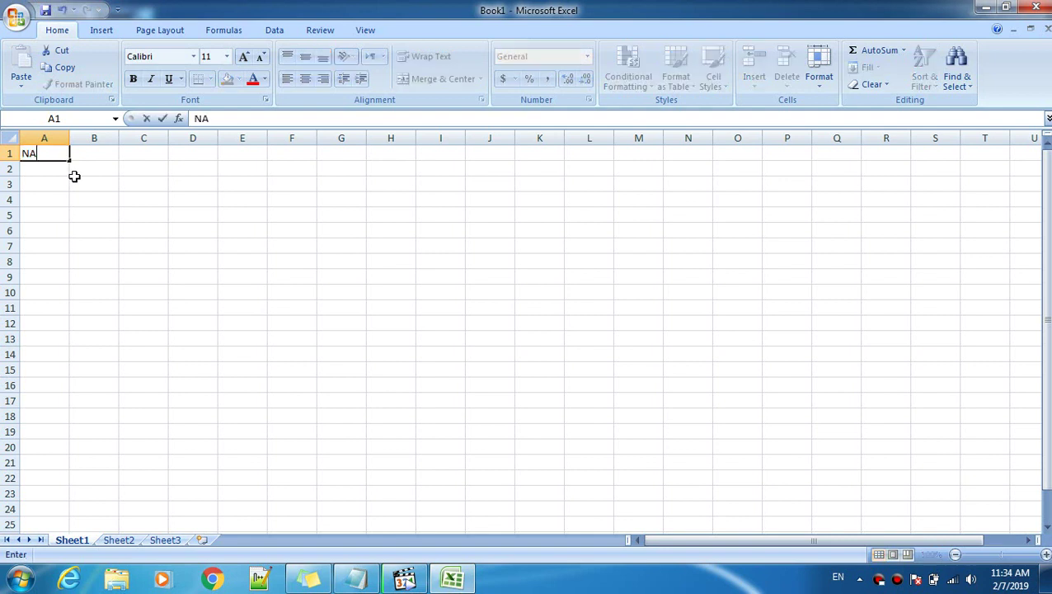
{"action": "type", "text": "MA"}
{"action": "left_click", "coordinate": [80, 153]}
{"action": "left_click_drag", "start_coordinate": [118, 137], "coordinate": [149, 142]}
{"action": "type", "text": "NOMOR HP"}
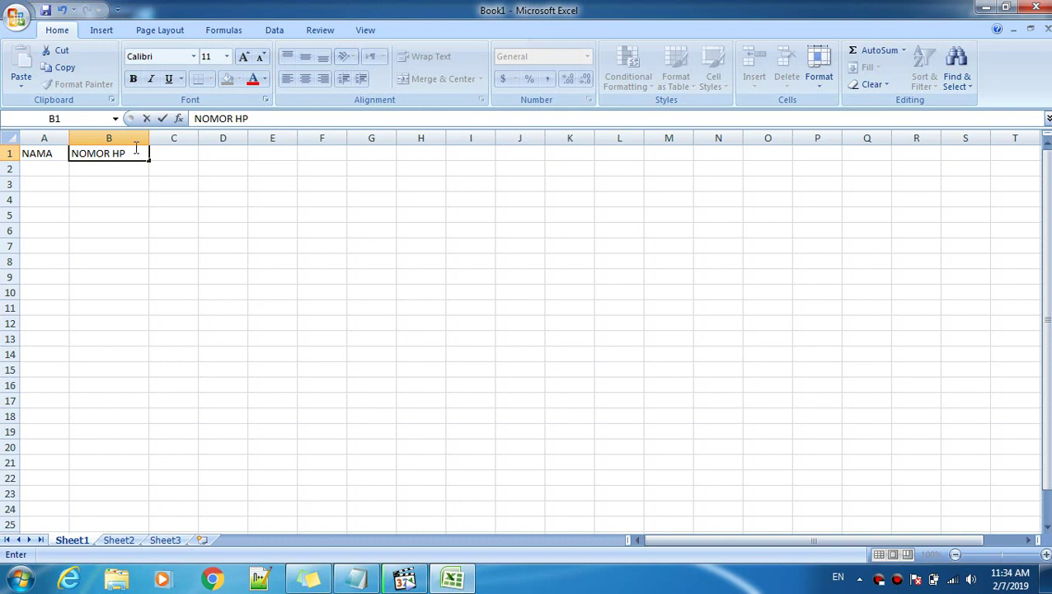
{"action": "key", "text": "Return"}
- Enter the names a, A, BA, ABA, CD, E, E, R, A in cells A2 to A10
{"action": "left_click", "coordinate": [40, 168]}
{"action": "type", "text": "a"}
{"action": "key", "text": "Return"}
{"action": "type", "text": "A"}
{"action": "key", "text": "Return"}
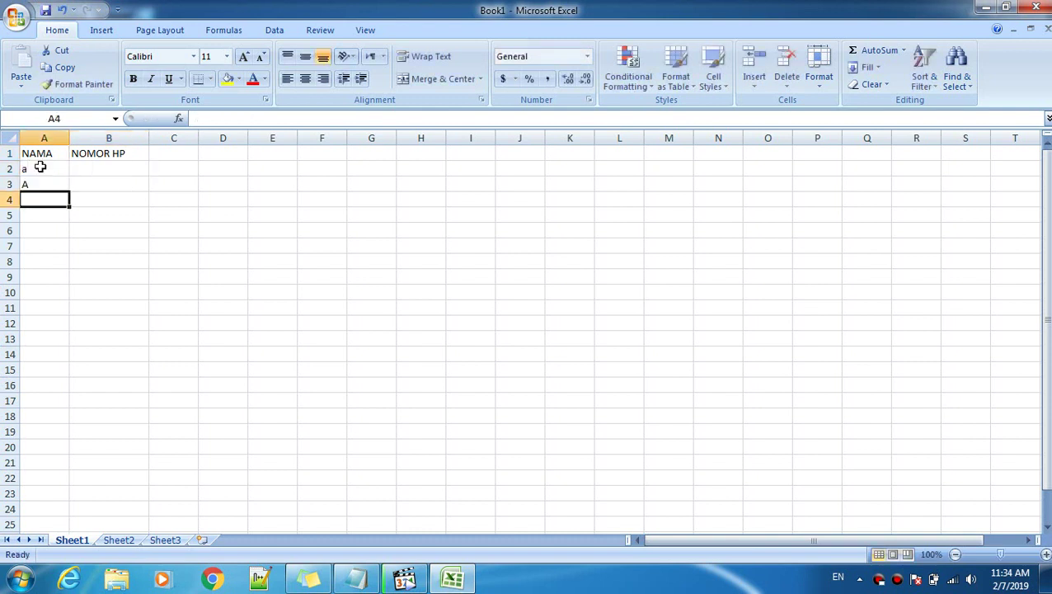
{"action": "type", "text": "BA"}
{"action": "key", "text": "Return"}
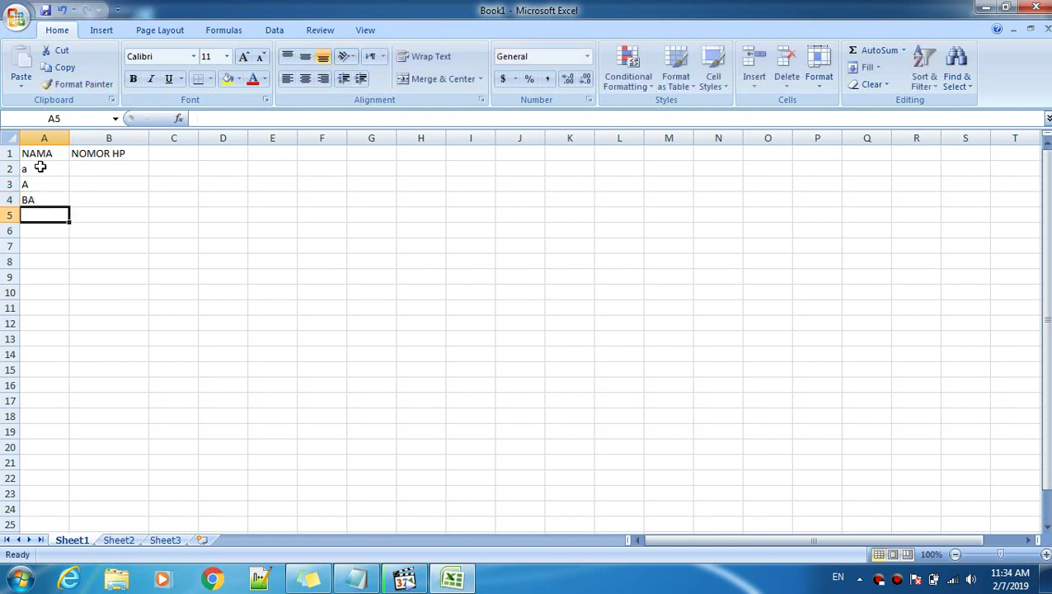
{"action": "type", "text": "A"}
{"action": "key", "text": "Return"}
{"action": "type", "text": "CD"}
{"action": "key", "text": "Return"}
{"action": "type", "text": "E"}
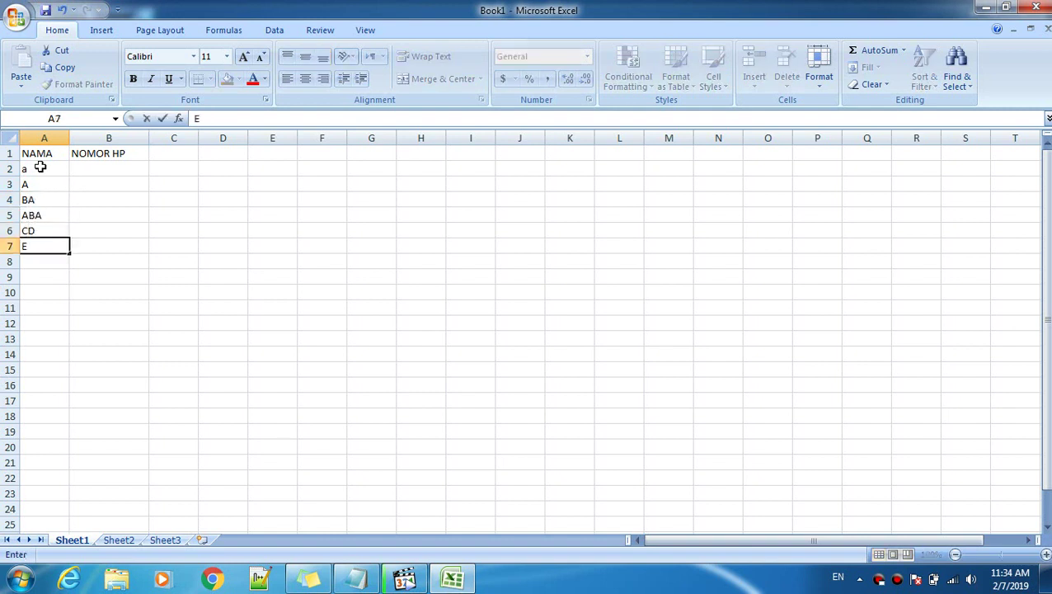
{"action": "key", "text": "Return"}
{"action": "type", "text": "E"}
{"action": "key", "text": "Return"}
{"action": "type", "text": "R"}
{"action": "key", "text": "Return"}
{"action": "left_click", "coordinate": [118, 296]}
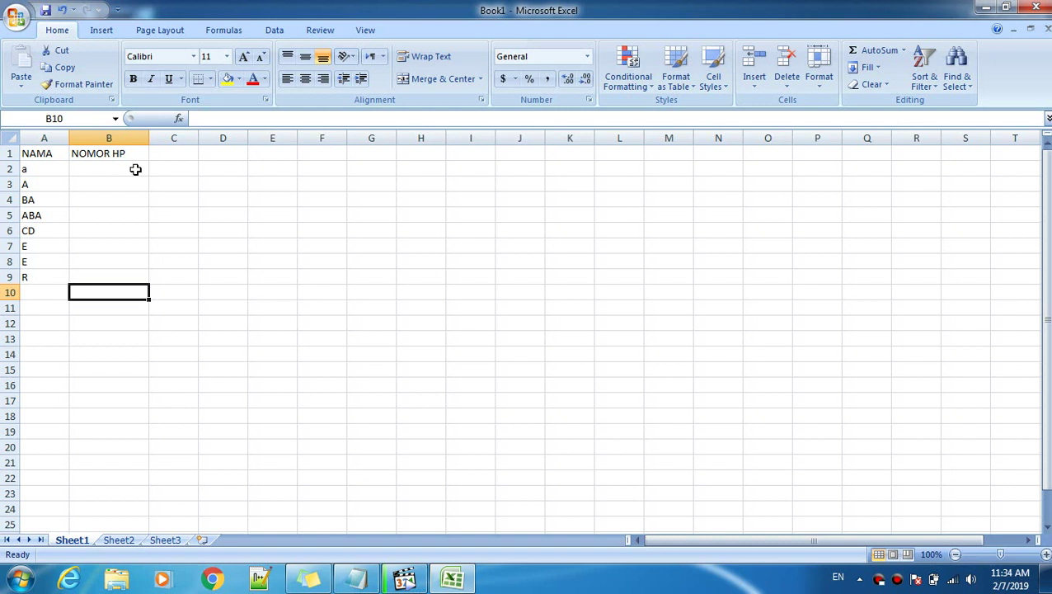
{"action": "left_click", "coordinate": [39, 294]}
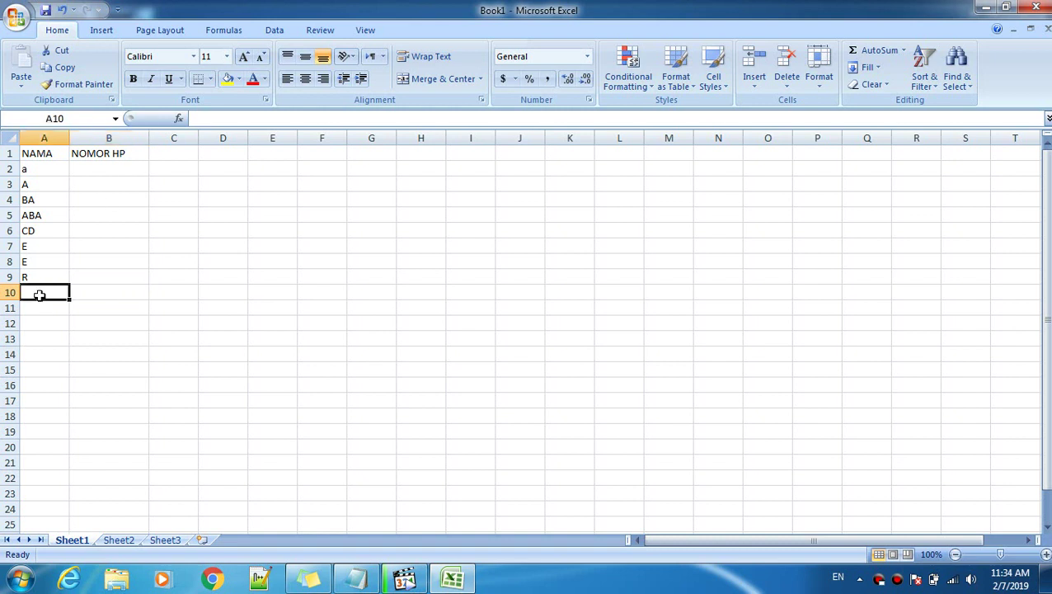
{"action": "type", "text": "A"}
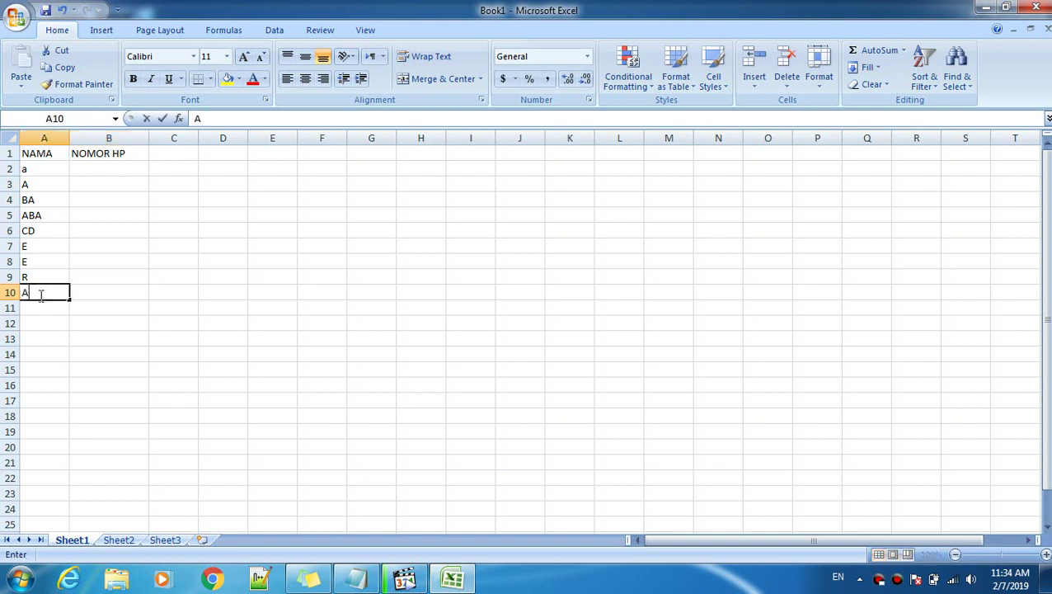
{"action": "left_click", "coordinate": [45, 322]}
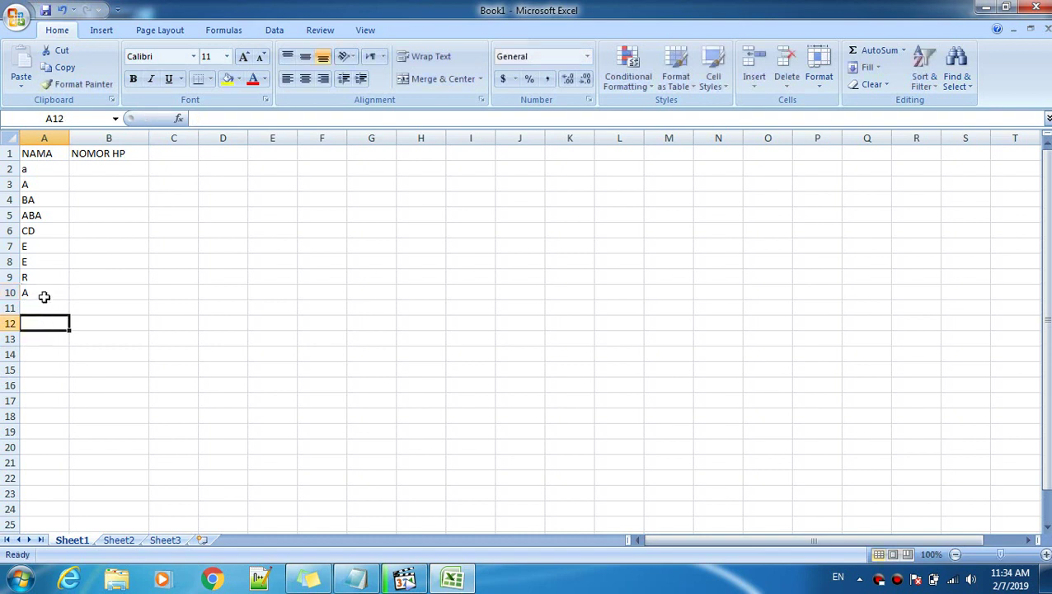
- Enter phone numbers 1234, 2345, 234567, 1234, 345 in cells B2 to B6
{"action": "left_click", "coordinate": [100, 169]}
{"action": "type", "text": "123"}
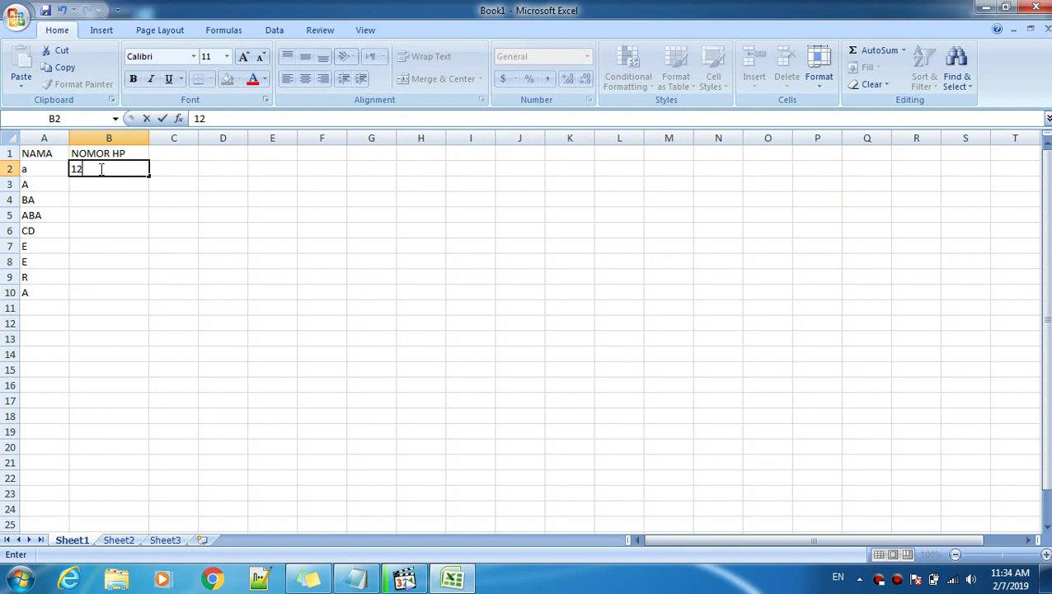
{"action": "type", "text": "4"}
{"action": "left_click", "coordinate": [101, 185]}
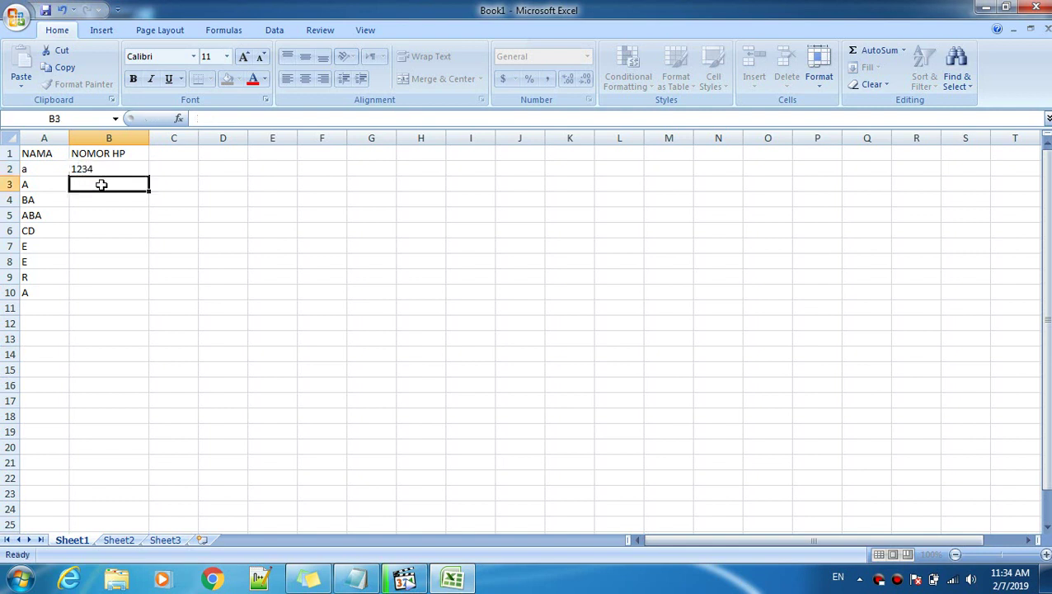
{"action": "type", "text": "2345"}
{"action": "left_click", "coordinate": [101, 201]}
{"action": "type", "text": "234567"}
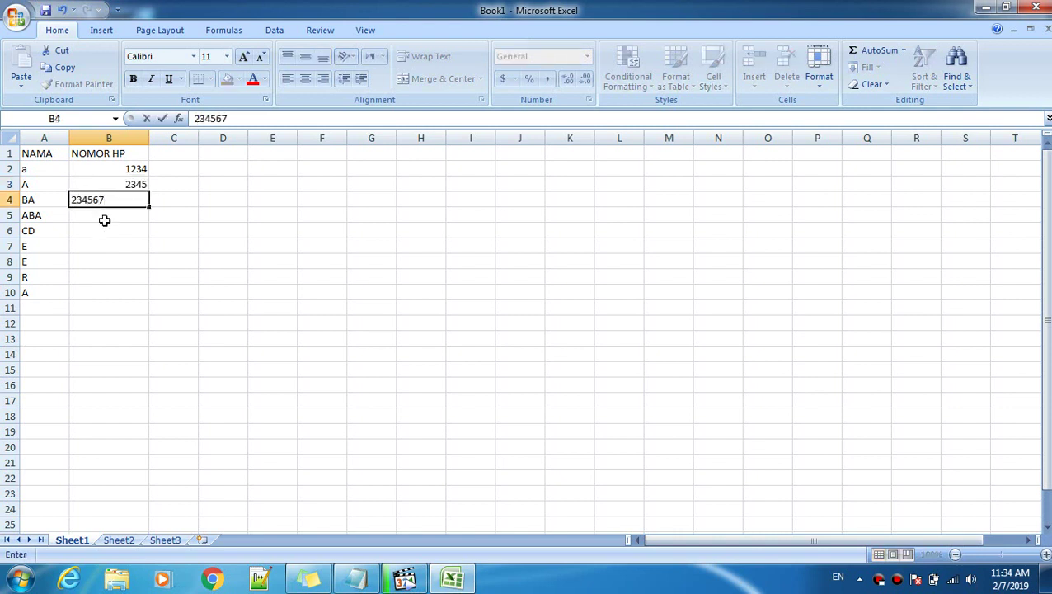
{"action": "left_click", "coordinate": [104, 216]}
{"action": "left_click", "coordinate": [105, 232]}
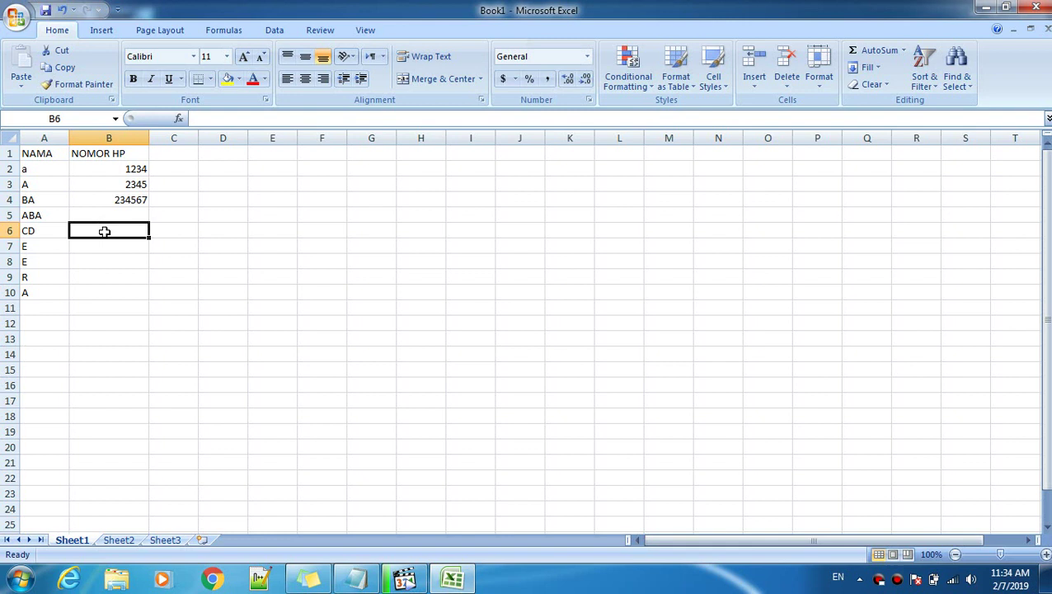
{"action": "left_click", "coordinate": [108, 214]}
{"action": "type", "text": "1234"}
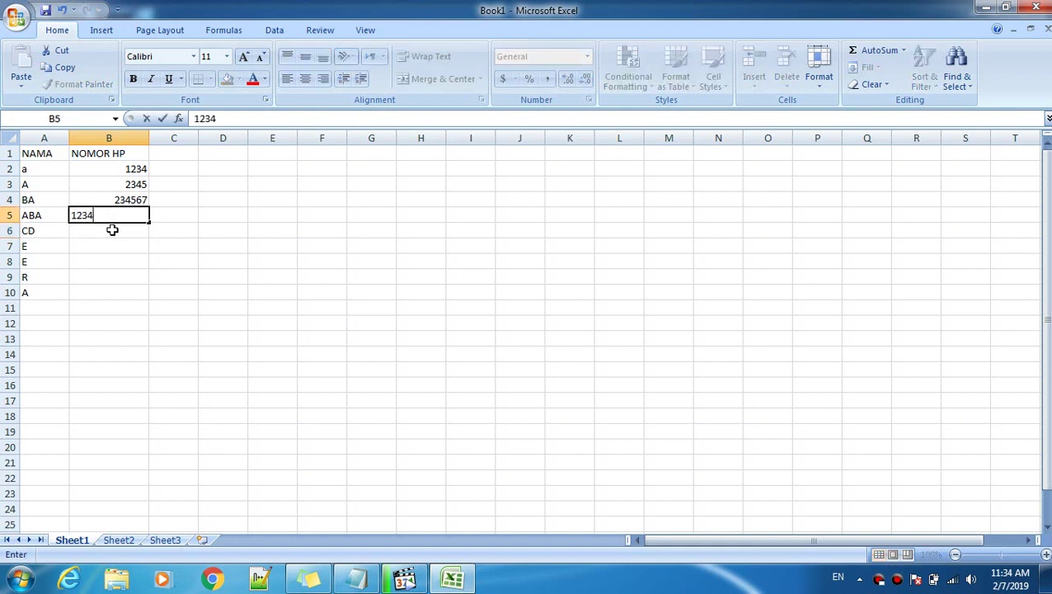
{"action": "left_click", "coordinate": [113, 230]}
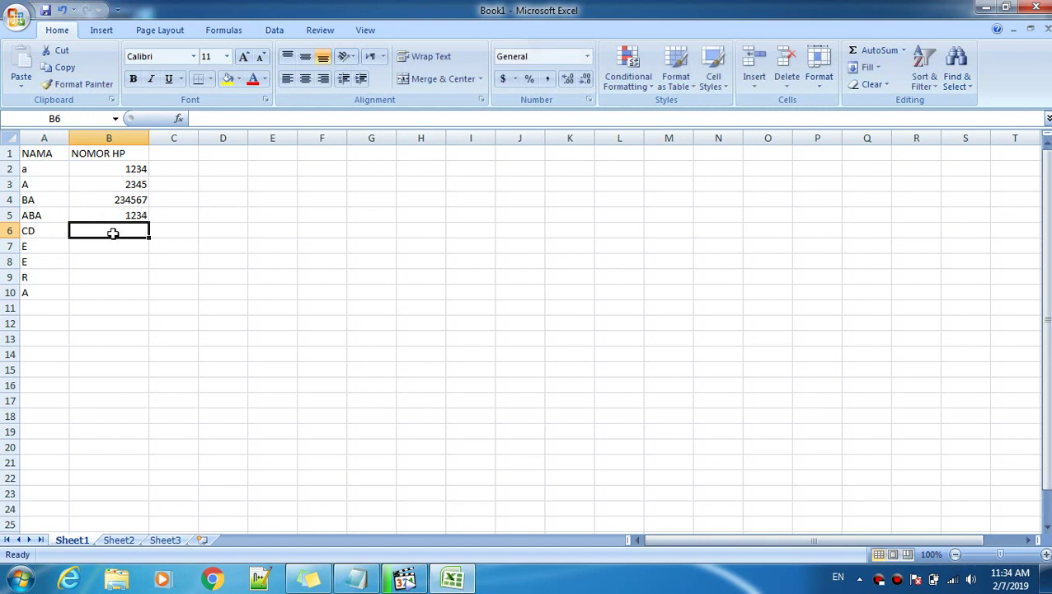
{"action": "type", "text": "345"}
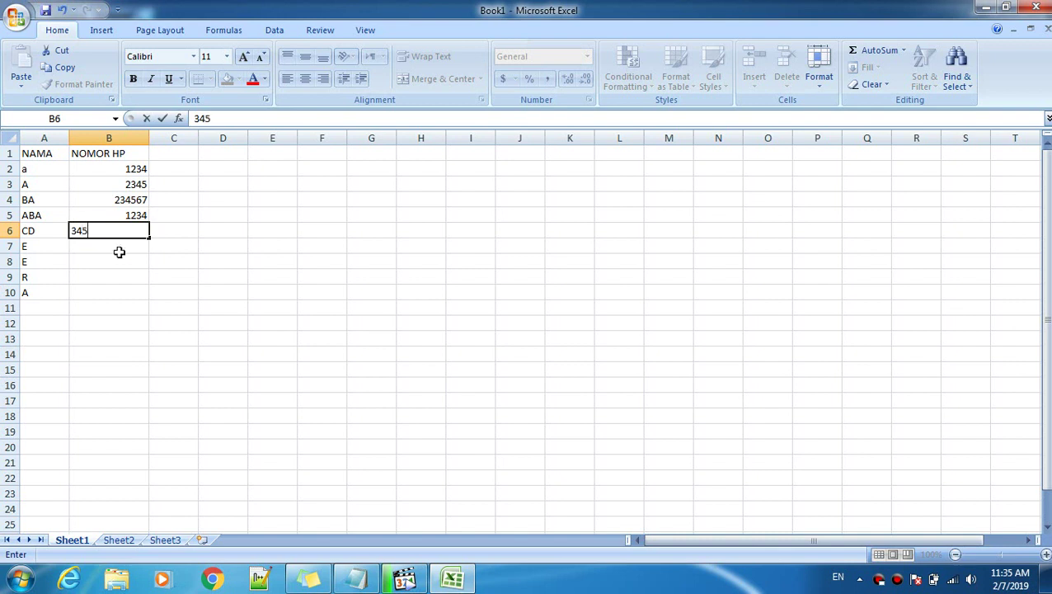
{"action": "left_click", "coordinate": [116, 245]}
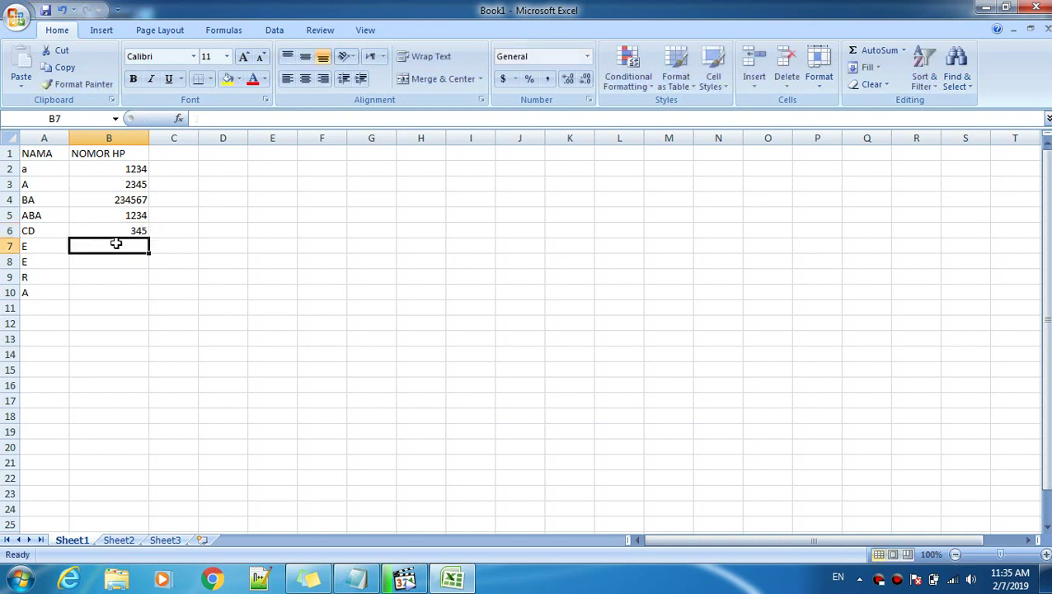
- Enter phone numbers 2345, 1234, 56789, 1234 in cells B7 to B10, then select B2
{"action": "type", "text": "2"}
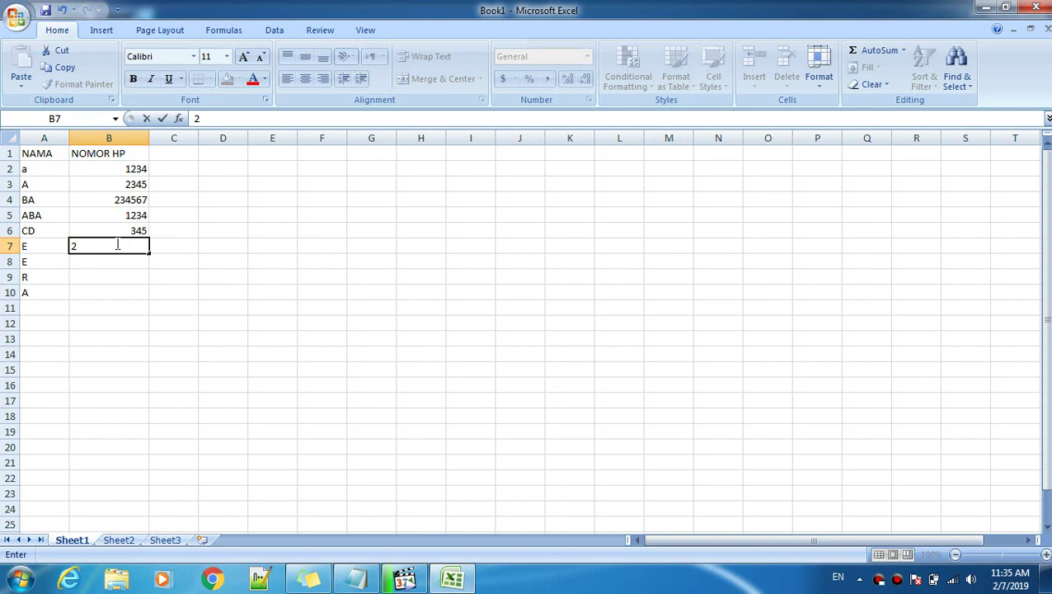
{"action": "type", "text": "345"}
{"action": "left_click", "coordinate": [113, 274]}
{"action": "left_click", "coordinate": [110, 261]}
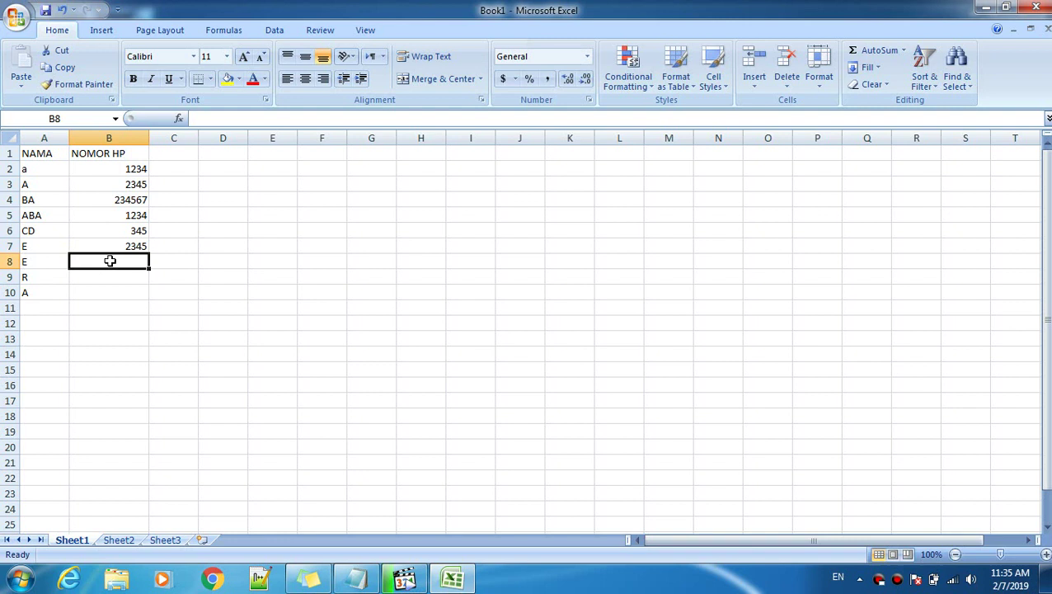
{"action": "type", "text": "1234"}
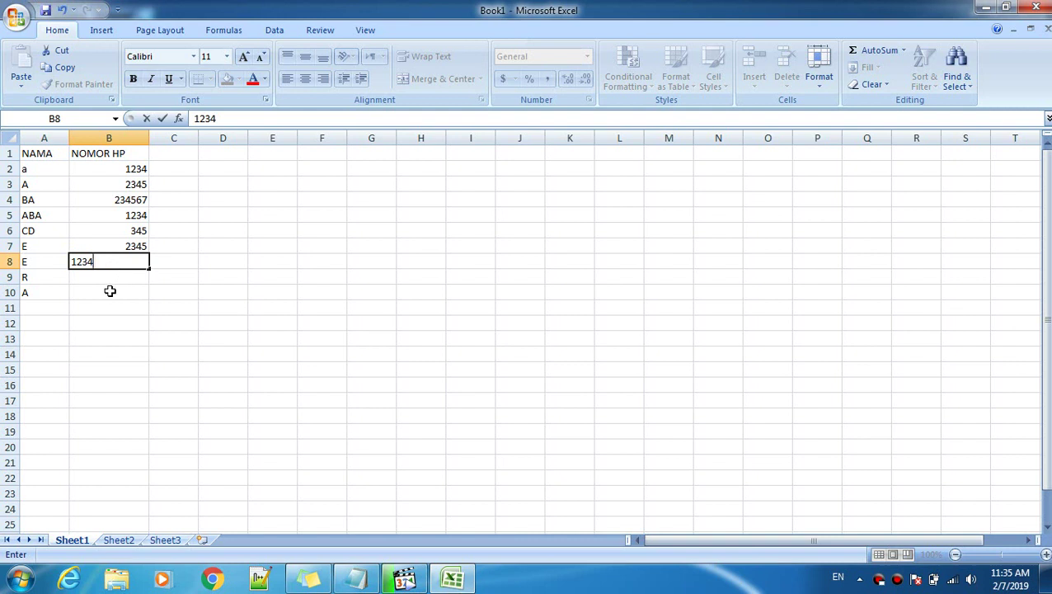
{"action": "left_click", "coordinate": [111, 288]}
{"action": "left_click", "coordinate": [111, 277]}
{"action": "type", "text": "5"}
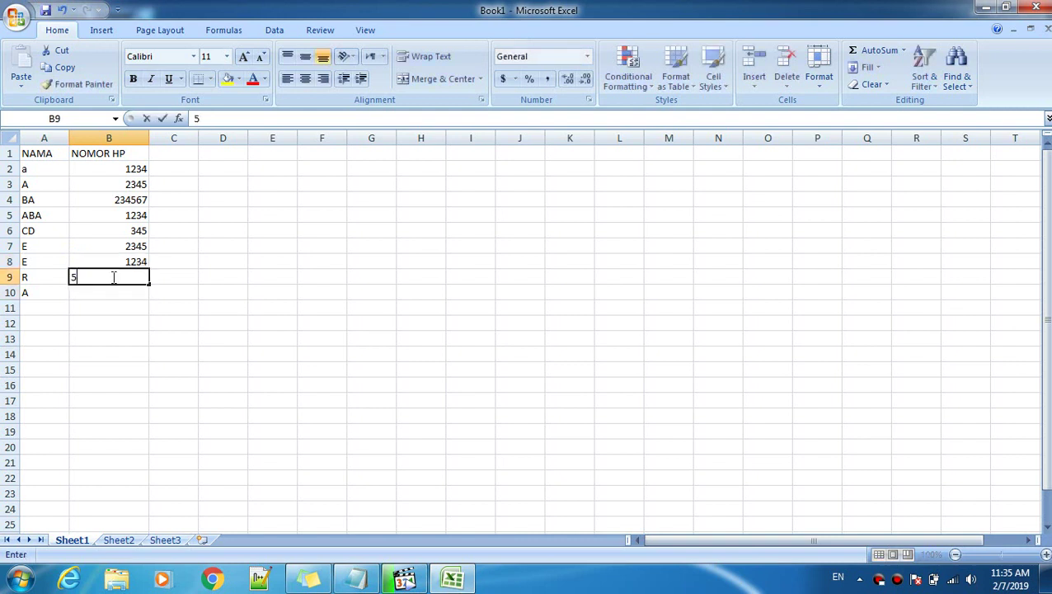
{"action": "type", "text": "6789"}
{"action": "left_click", "coordinate": [115, 302]}
{"action": "left_click", "coordinate": [115, 291]}
{"action": "type", "text": "1234"}
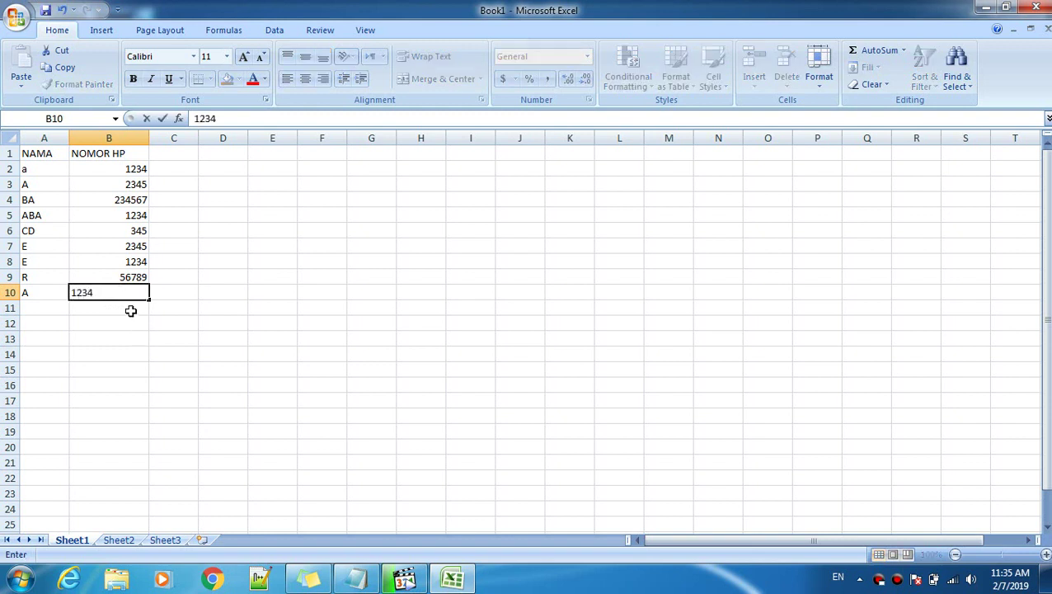
{"action": "left_click", "coordinate": [130, 310]}
{"action": "left_click", "coordinate": [130, 292]}
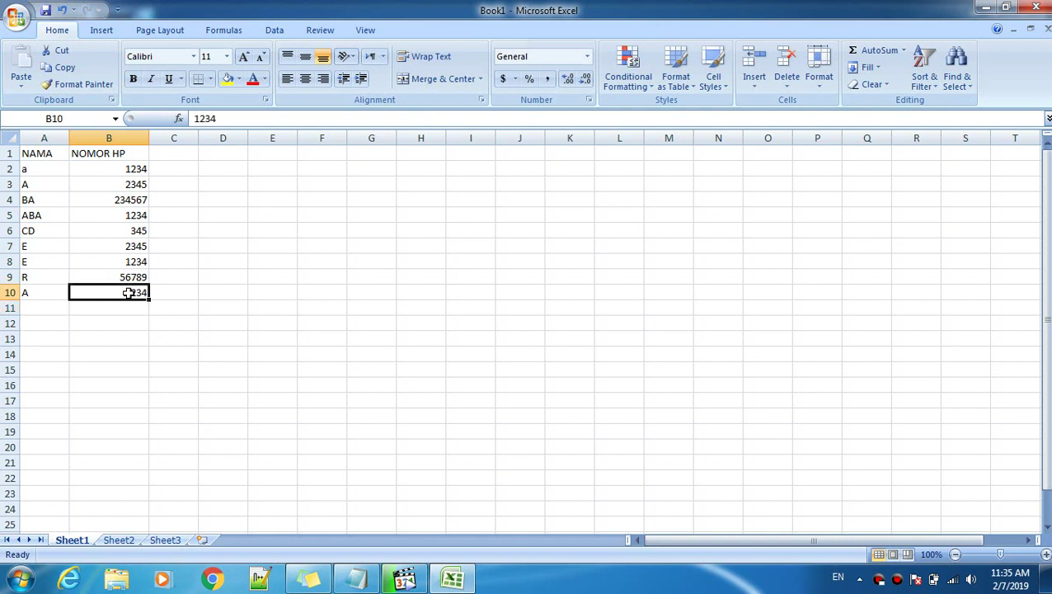
{"action": "left_click", "coordinate": [136, 168]}
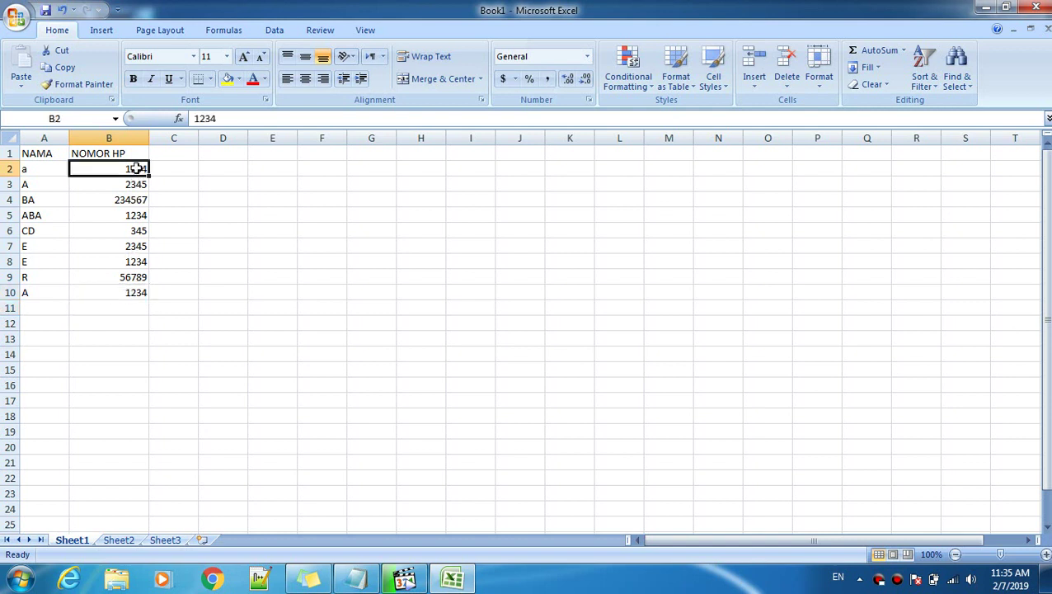
{"action": "left_click", "coordinate": [182, 244]}
{"action": "left_click", "coordinate": [127, 166]}
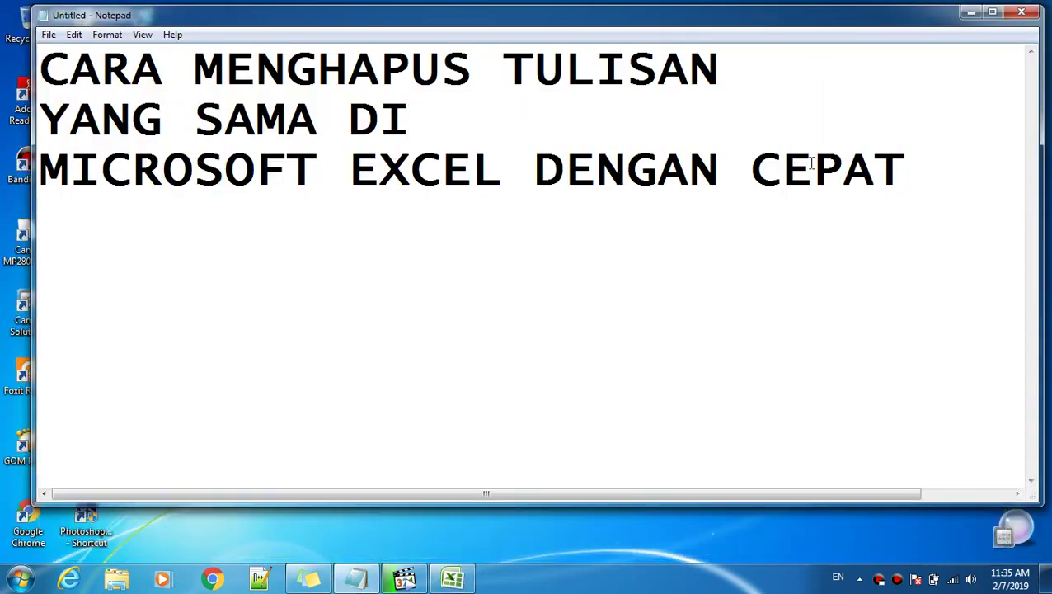
- Type 'SAYA AKAN MENGHAPUS FILE YANG SAMA YANG TERDAPAT PADA KOLOM B' under the title and highlight KOLOM B
{"action": "key", "text": "Return"}
{"action": "key", "text": "Return"}
{"action": "type", "text": "SAYA AA"}
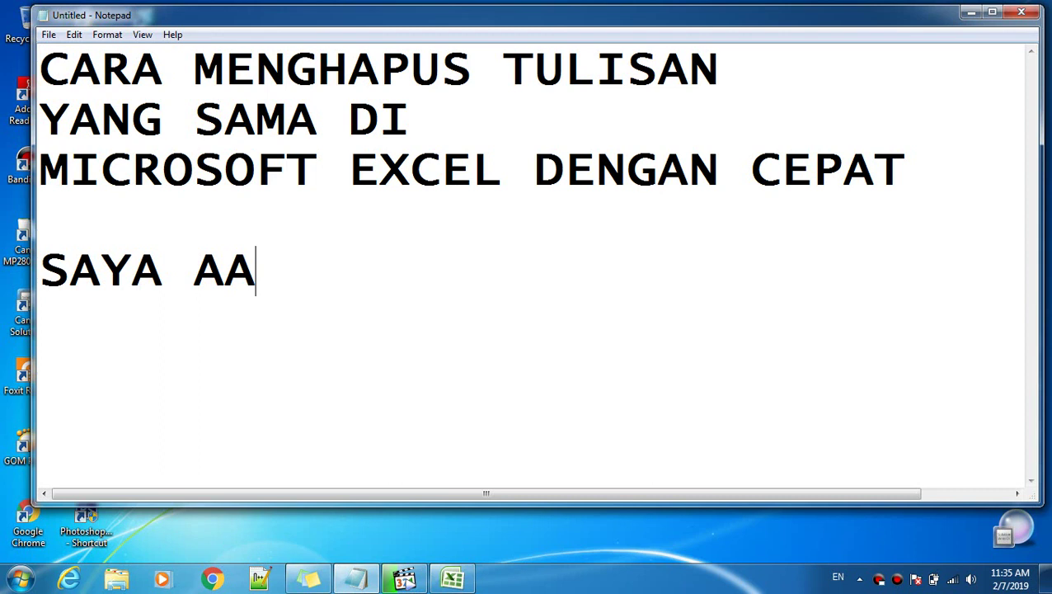
{"action": "key", "text": "BackSpace"}
{"action": "type", "text": "KAN ME"}
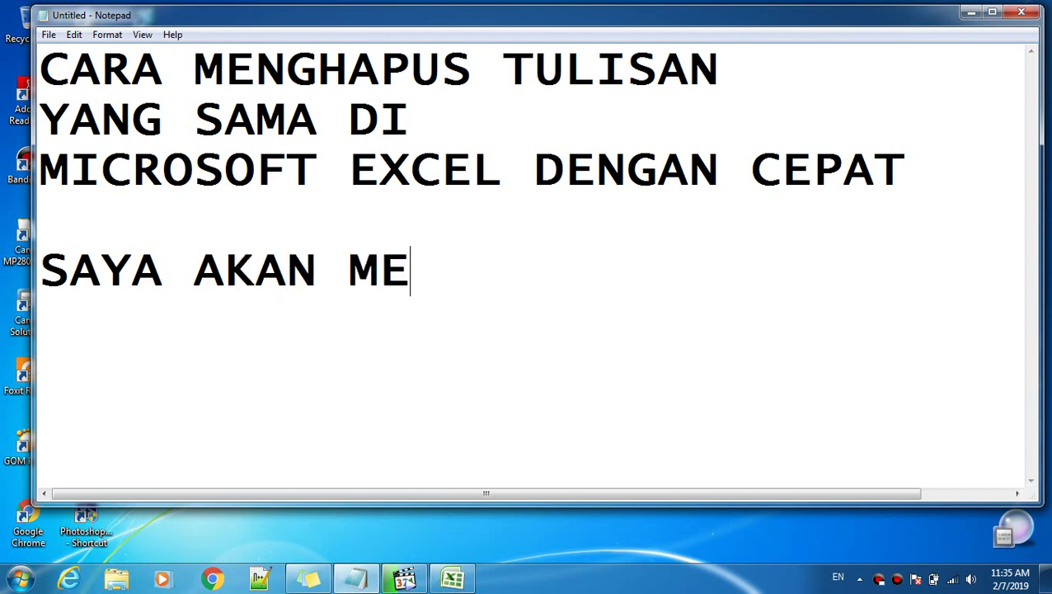
{"action": "type", "text": "NG"}
{"action": "key", "text": "BackSpace"}
{"action": "key", "text": "BackSpace"}
{"action": "type", "text": "NGHA"}
{"action": "key", "text": "BackSpace"}
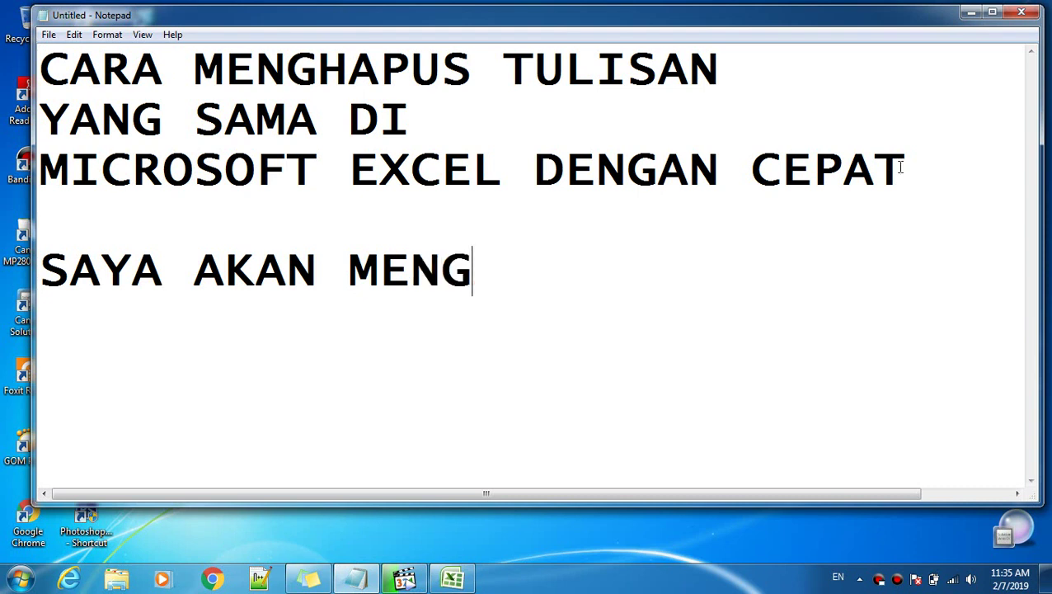
{"action": "type", "text": "HAPUS "}
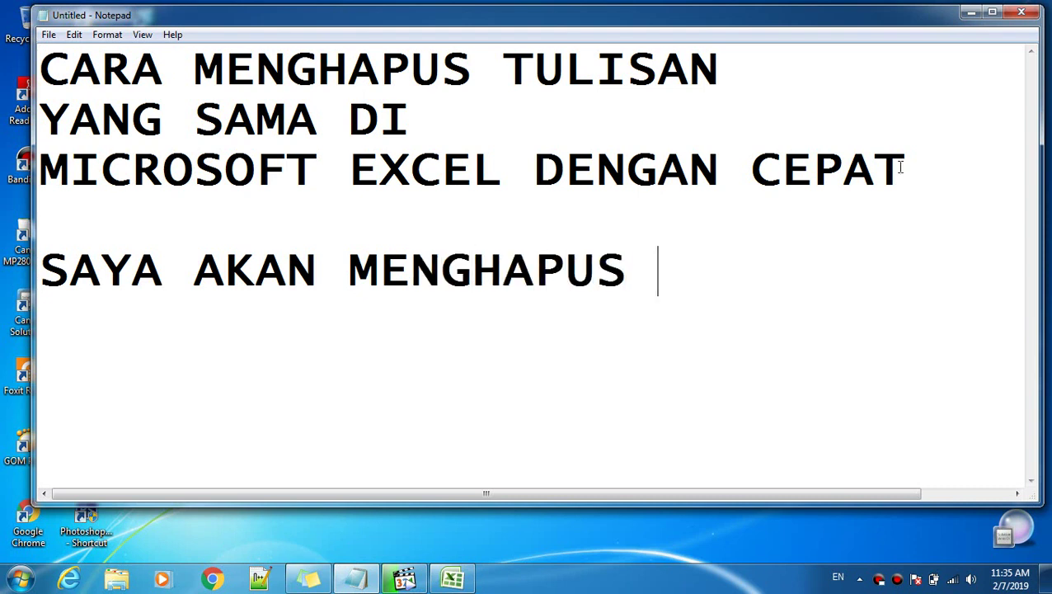
{"action": "type", "text": "FILE"}
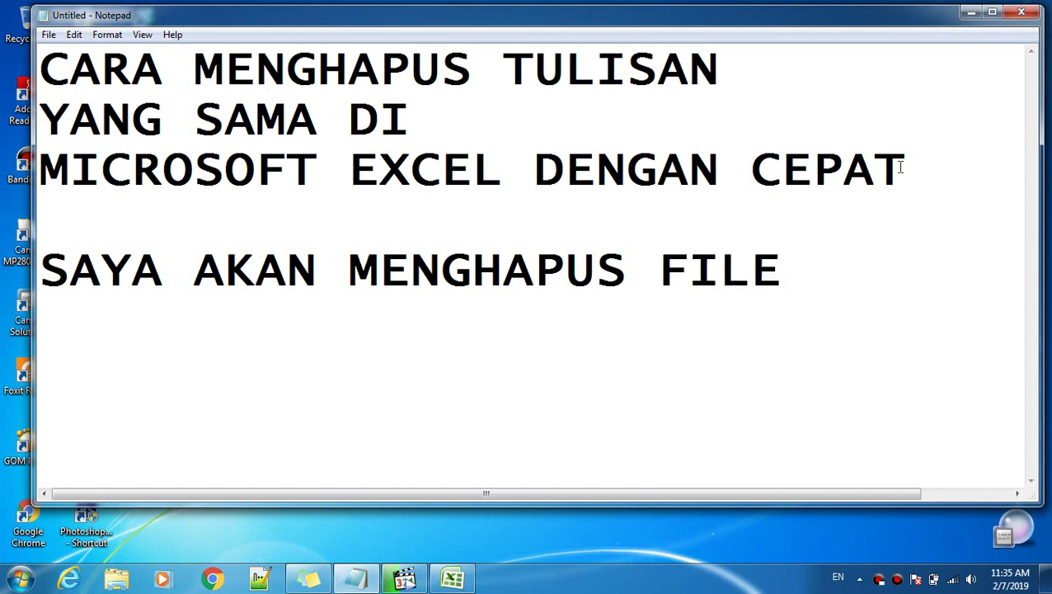
{"action": "type", "text": " YANG "}
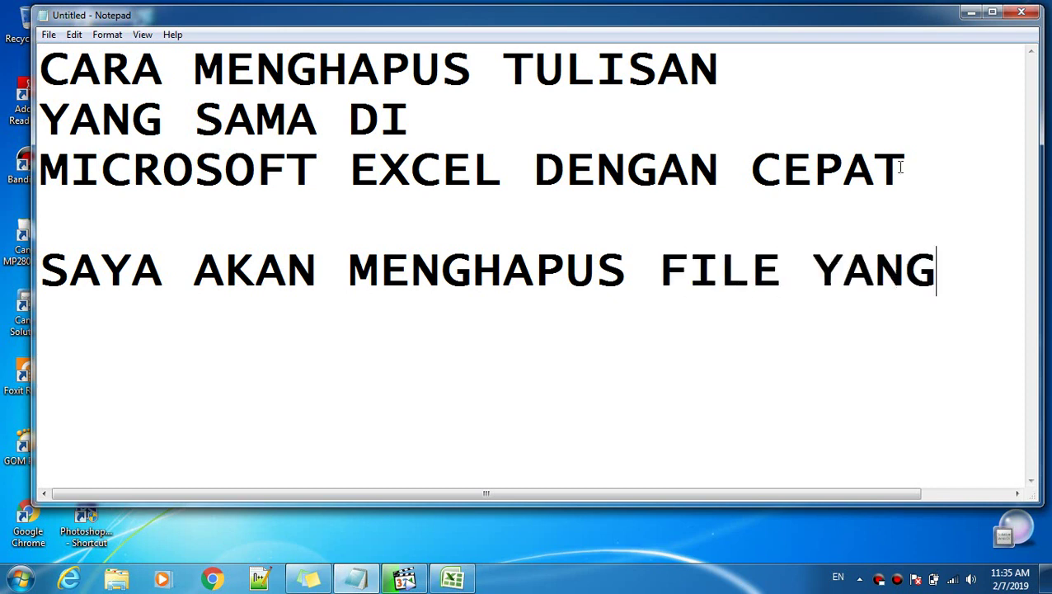
{"action": "type", "text": "SA"}
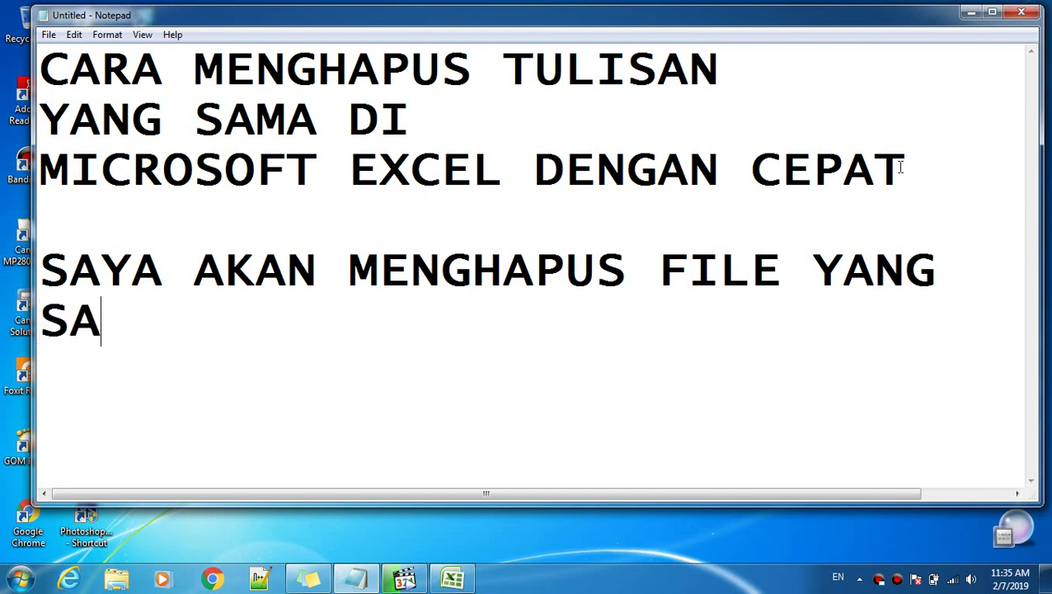
{"action": "type", "text": "MA YANG "}
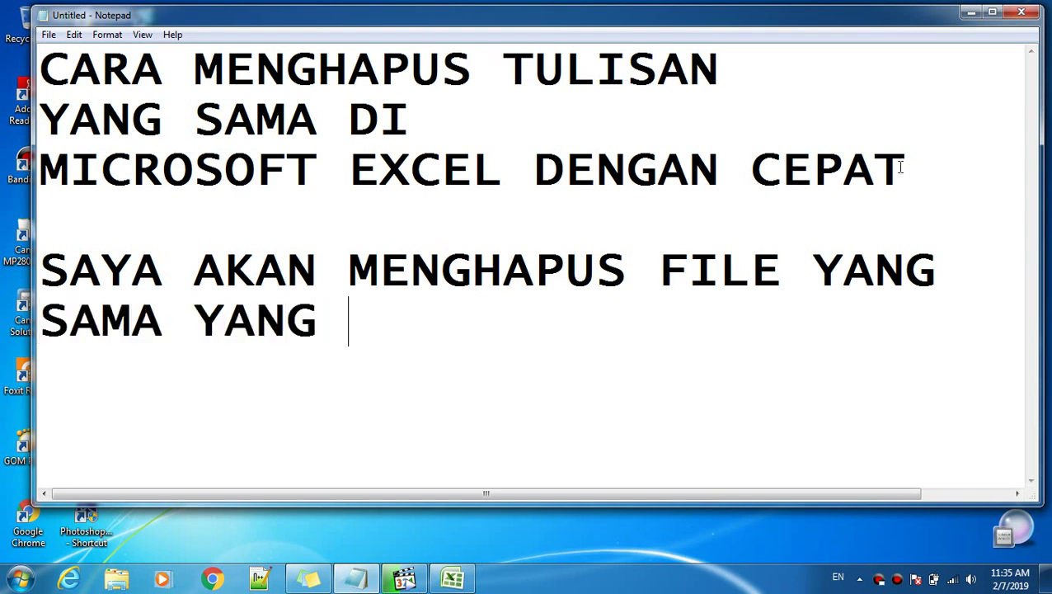
{"action": "type", "text": "TERDAPA"}
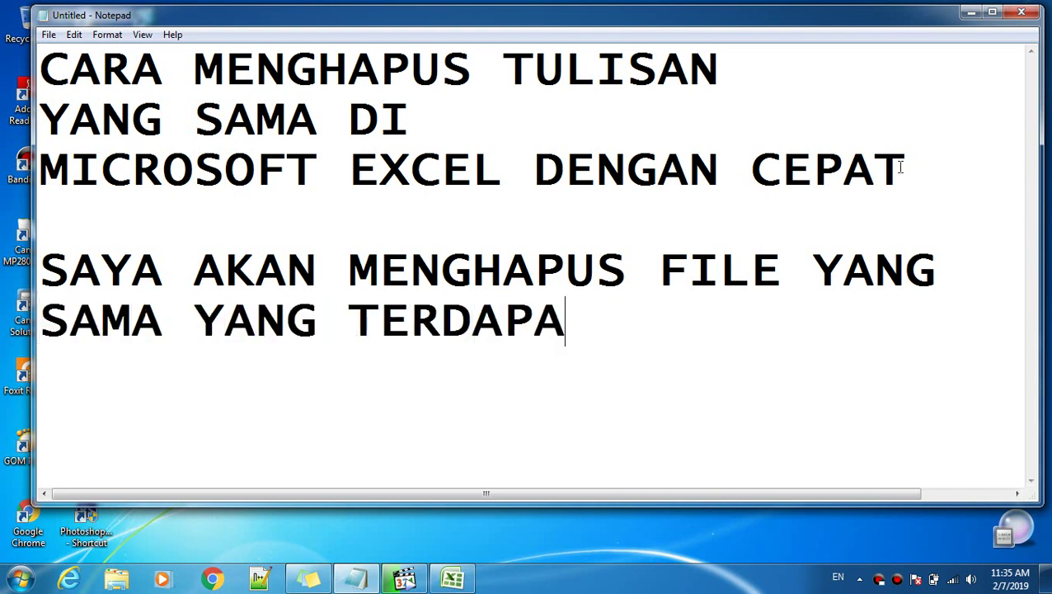
{"action": "type", "text": "T "}
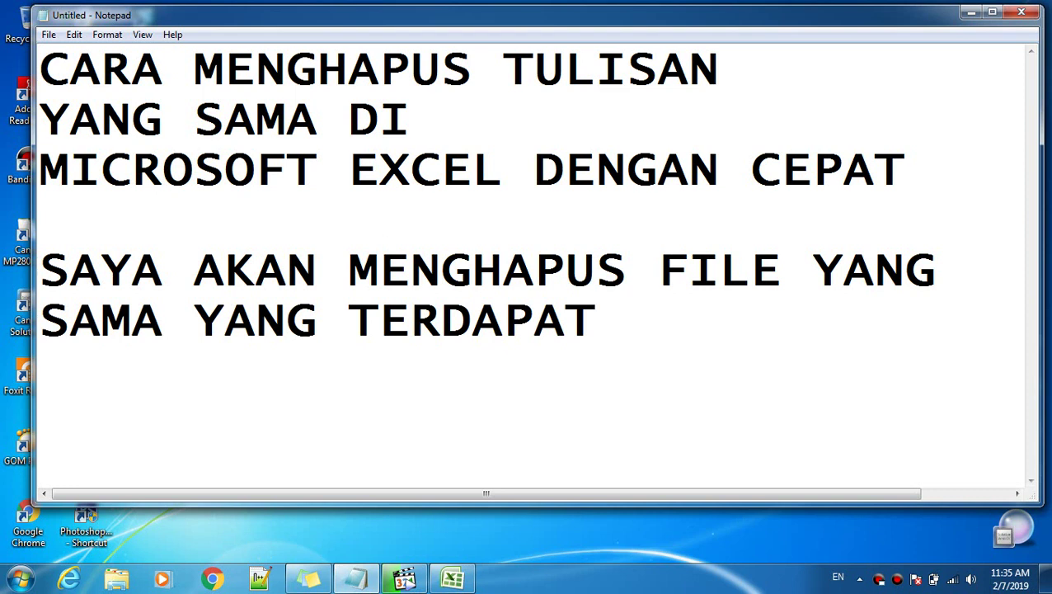
{"action": "type", "text": "PADA KO"}
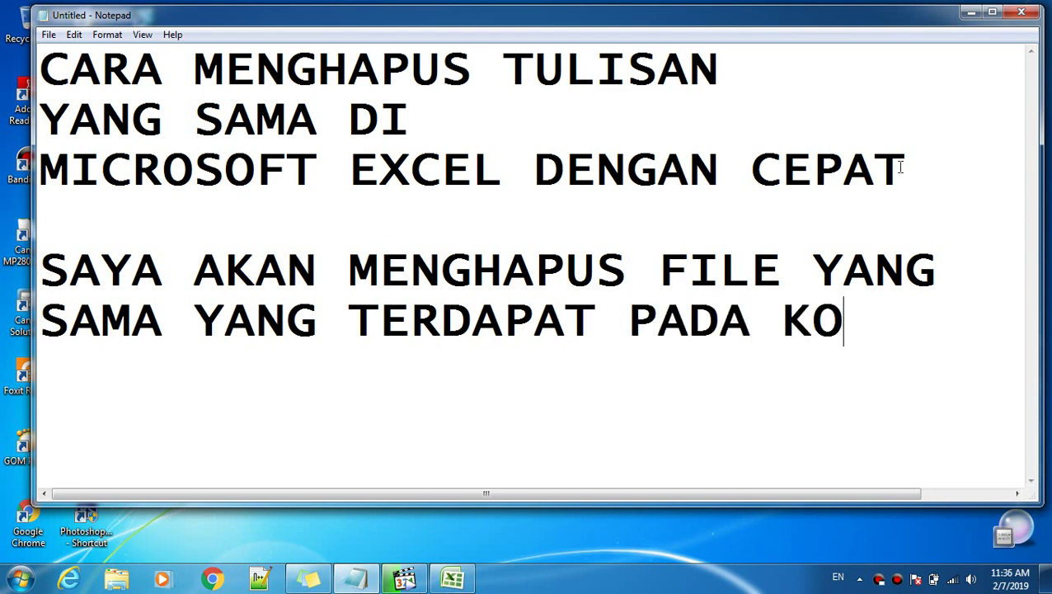
{"action": "type", "text": "LOM "}
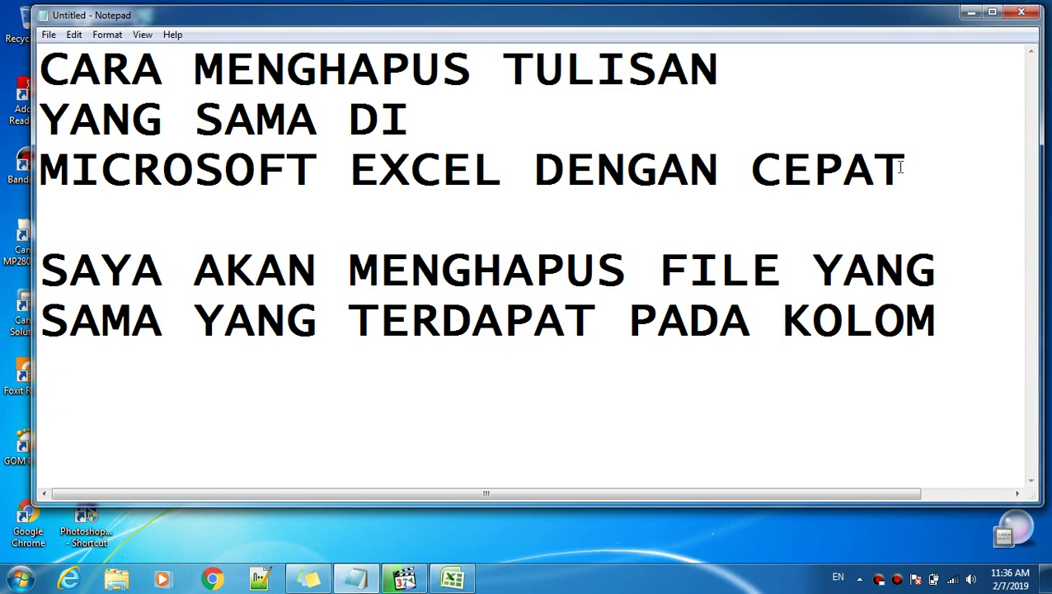
{"action": "type", "text": "B"}
{"action": "left_click", "coordinate": [828, 328], "text": "shift"}
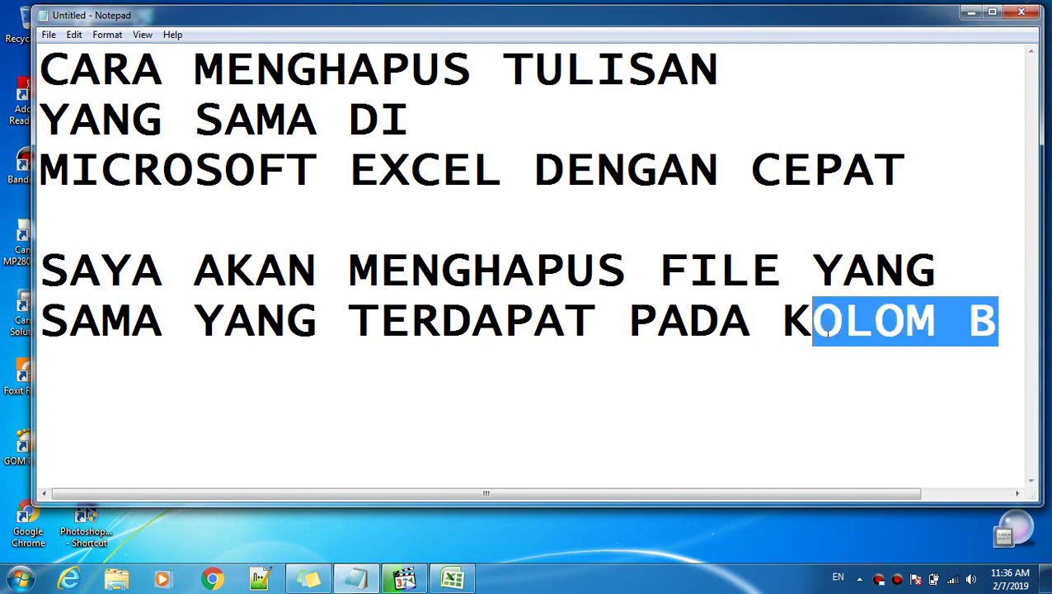
{"action": "left_click_drag", "start_coordinate": [828, 328], "coordinate": [785, 328]}
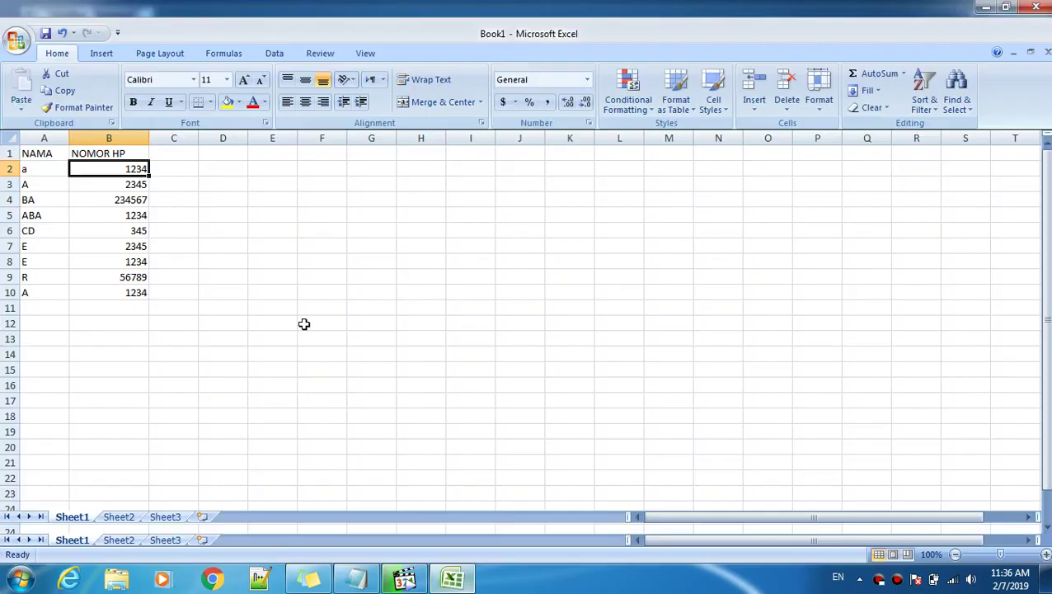
- Select the NOMOR HP column in Excel, then return to Notepad and select the two-line sentence
{"action": "left_click", "coordinate": [112, 137]}
{"action": "left_click", "coordinate": [193, 185]}
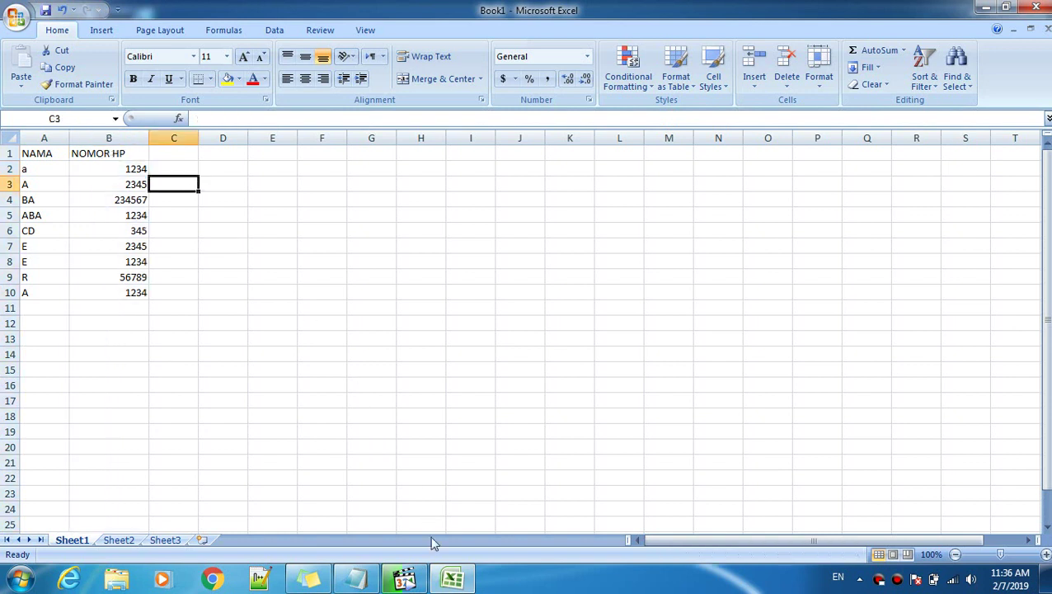
{"action": "left_click", "coordinate": [359, 583]}
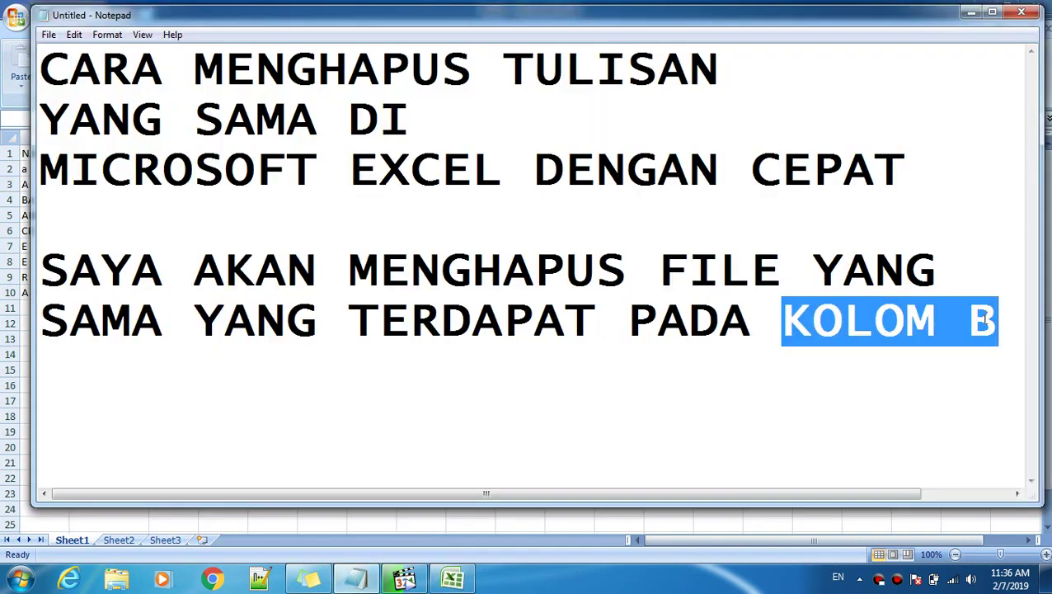
{"action": "left_click_drag", "start_coordinate": [984, 320], "coordinate": [40, 272]}
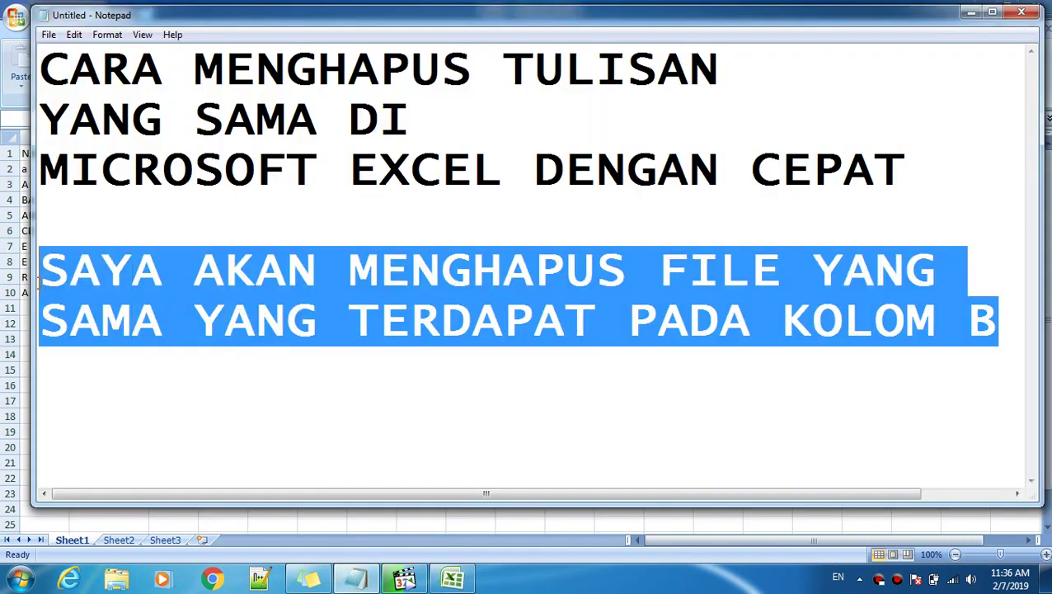
- Replace the selected sentence with 'IKUTI CARA BERIKUT INI'
{"action": "key", "text": "Delete"}
{"action": "type", "text": "IUTI"}
{"action": "key", "text": "BackSpace"}
{"action": "key", "text": "BackSpace"}
{"action": "key", "text": "BackSpace"}
{"action": "key", "text": "BackSpace"}
{"action": "type", "text": "KUTI CARA"}
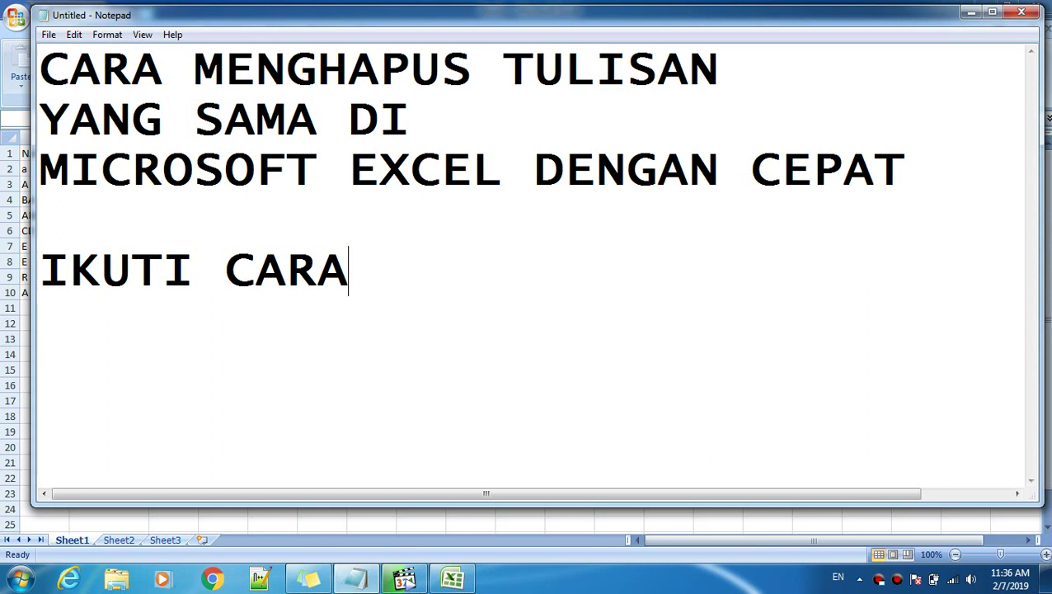
{"action": "type", "text": " BERIKUT "}
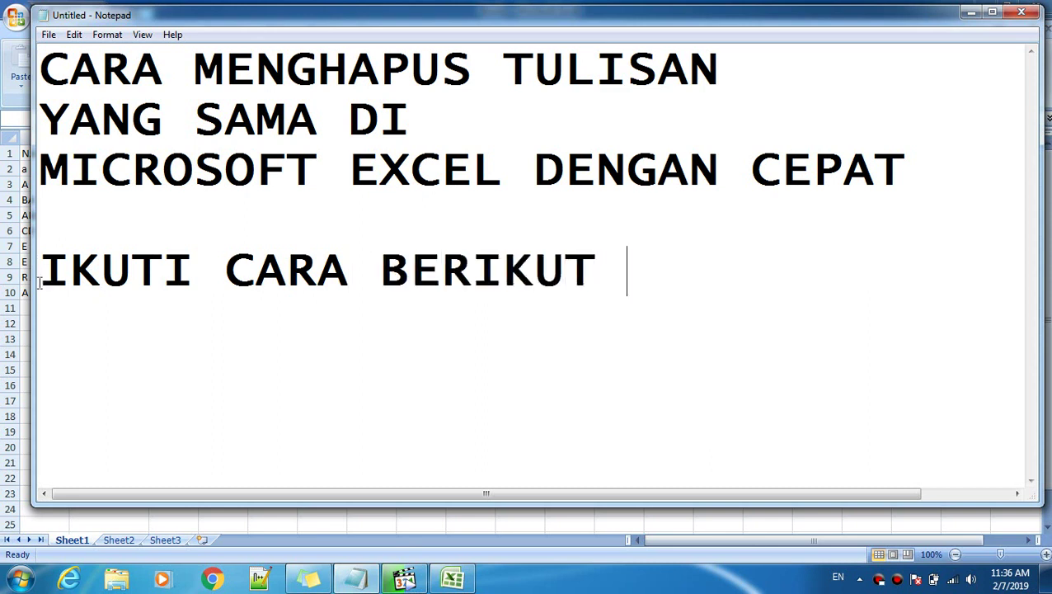
{"action": "type", "text": "INI"}
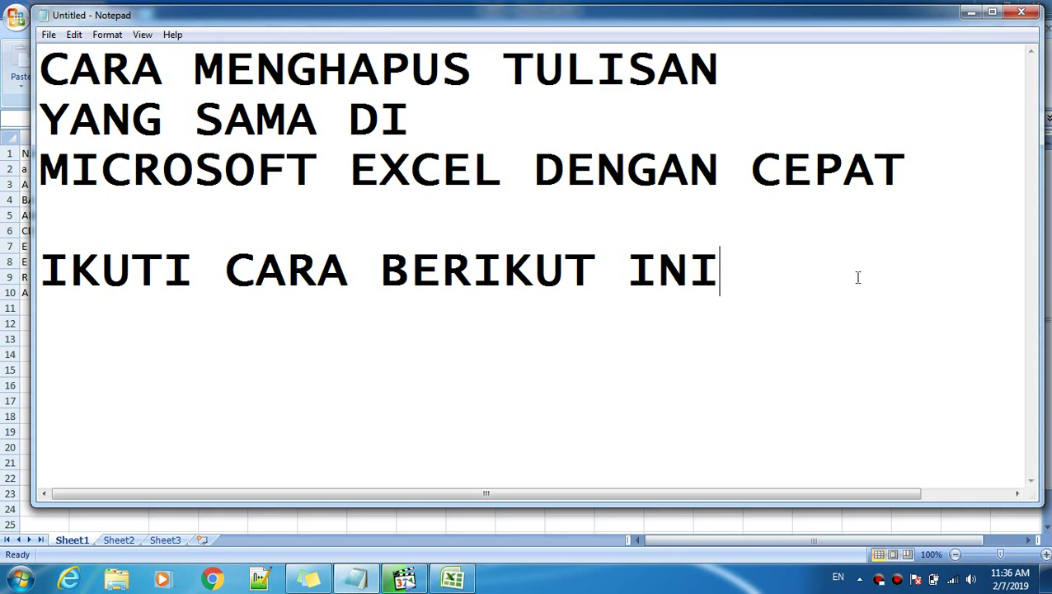
{"action": "left_click", "coordinate": [450, 581]}
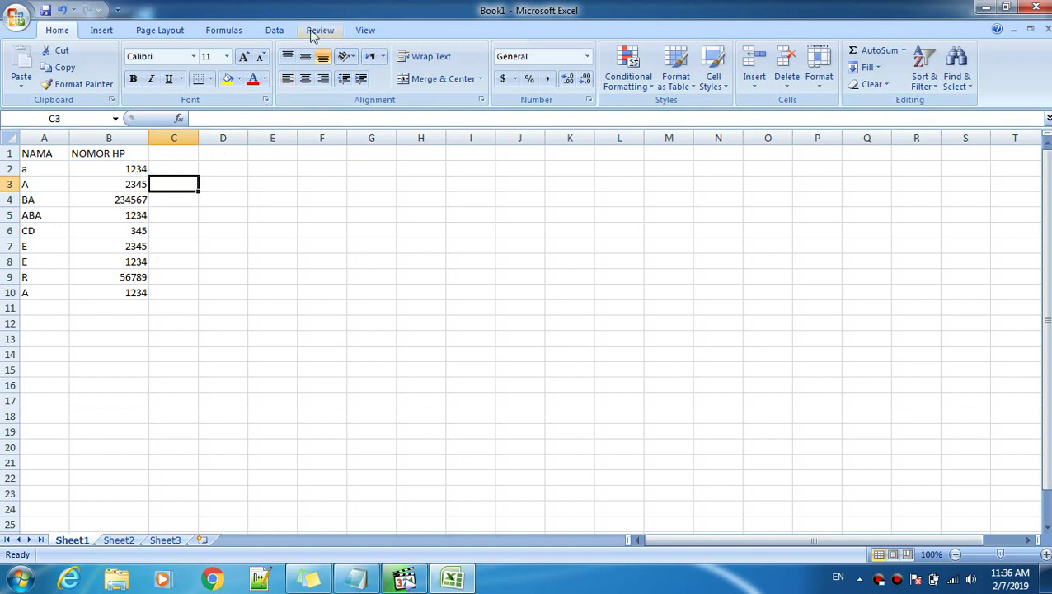
- Open Remove Duplicates from the Data tab and untick NAMA so only NOMOR HP is compared
{"action": "left_click", "coordinate": [274, 33]}
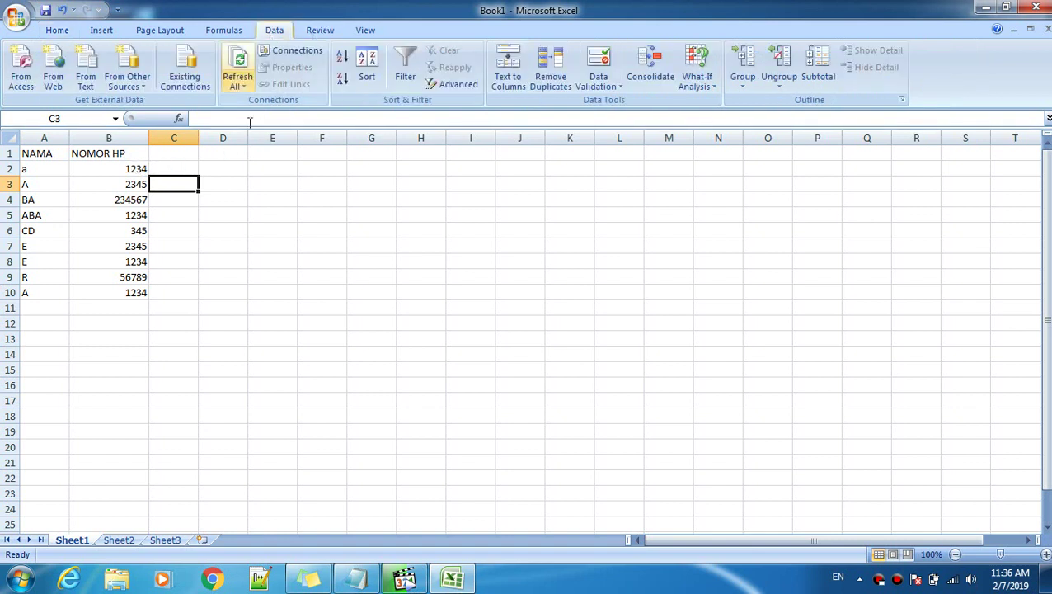
{"action": "left_click", "coordinate": [551, 70]}
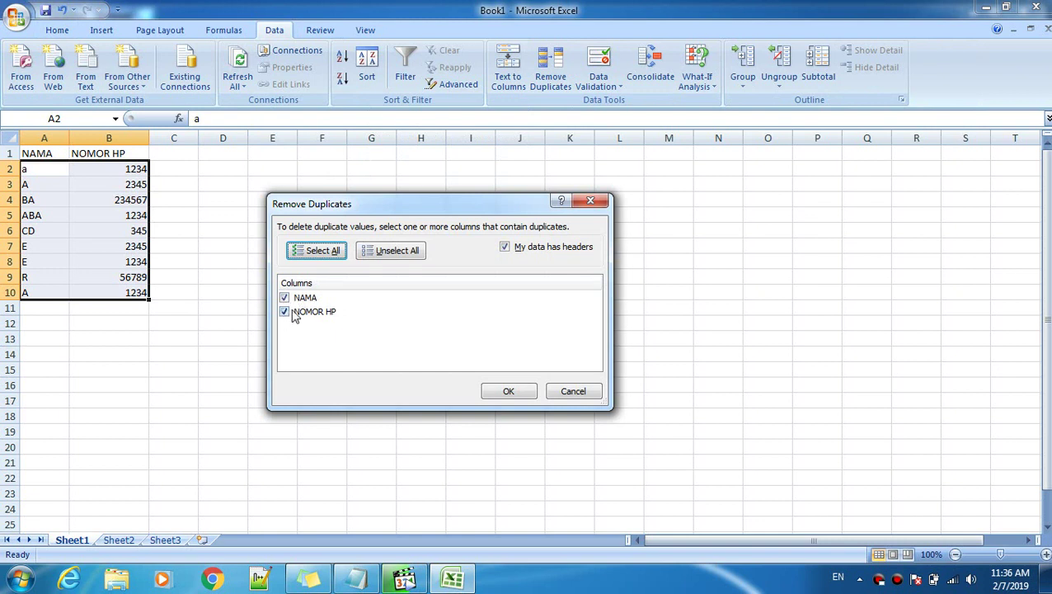
{"action": "left_click", "coordinate": [285, 297]}
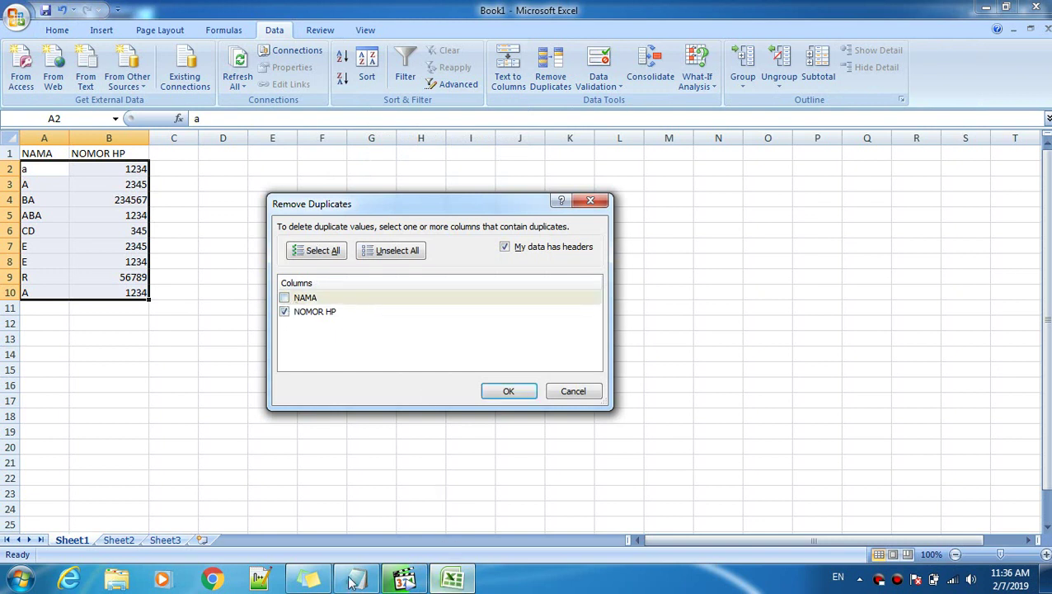
{"action": "left_click", "coordinate": [353, 580]}
- Add the lines 'IKUTI CARA BERIKUT INI' and 'CONTRENG KOLOM B SAJA, KARENA'
{"action": "key", "text": "Return"}
{"action": "key", "text": "Return"}
{"action": "type", "text": "IKUTI CARA BERIKUT INI"}
{"action": "key", "text": "Return"}
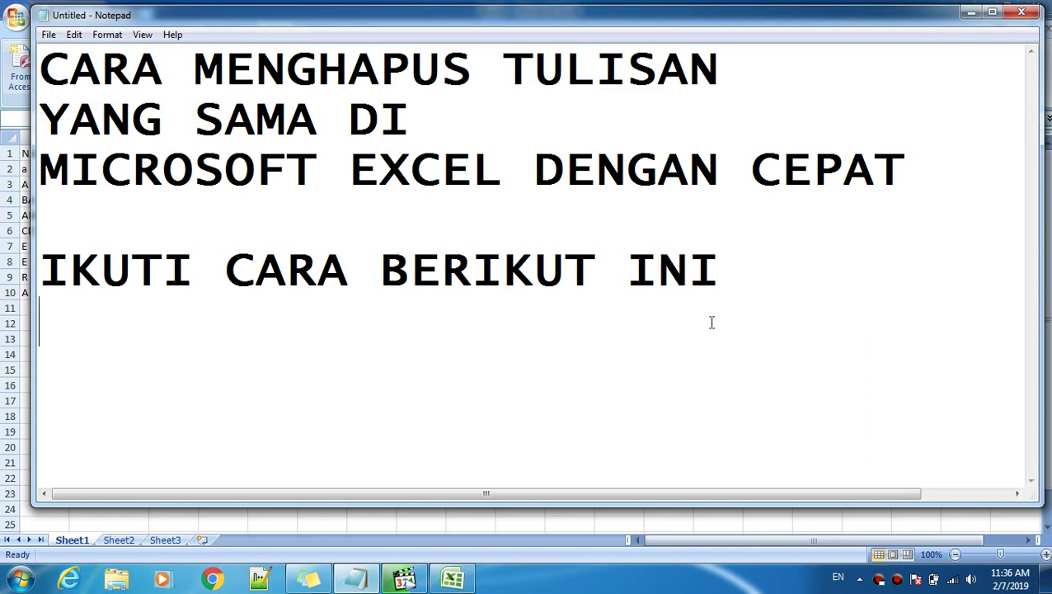
{"action": "type", "text": "CONTRO"}
{"action": "key", "text": "BackSpace"}
{"action": "type", "text": "ENG "}
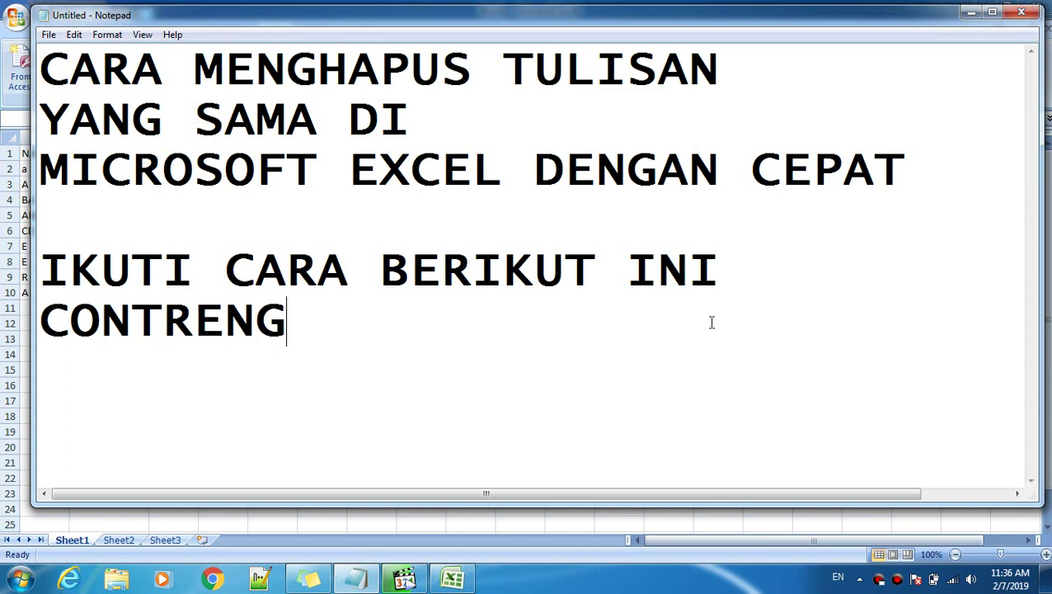
{"action": "type", "text": "KO"}
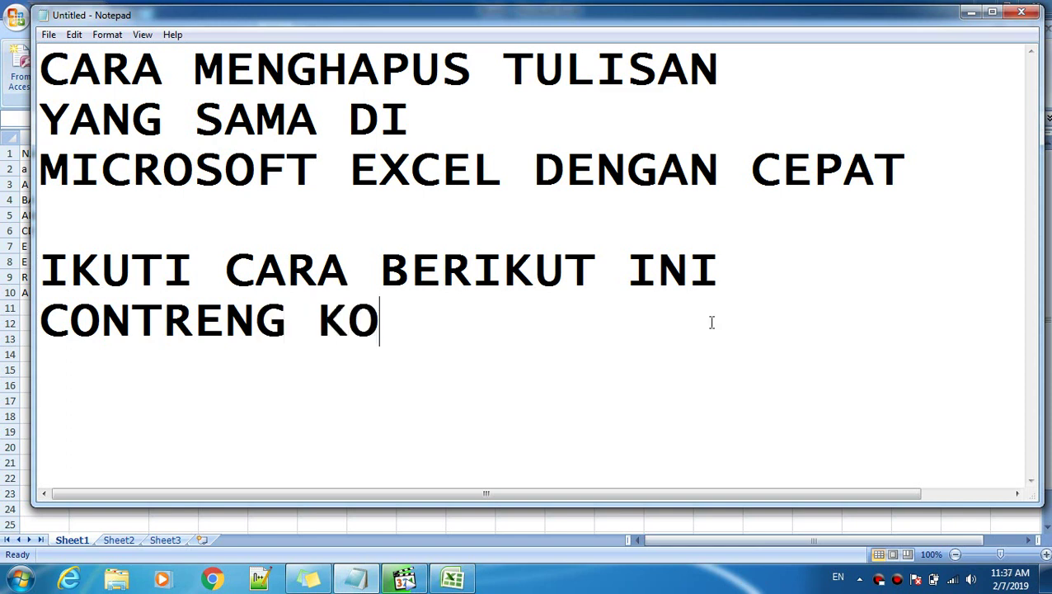
{"action": "type", "text": "LOM B"}
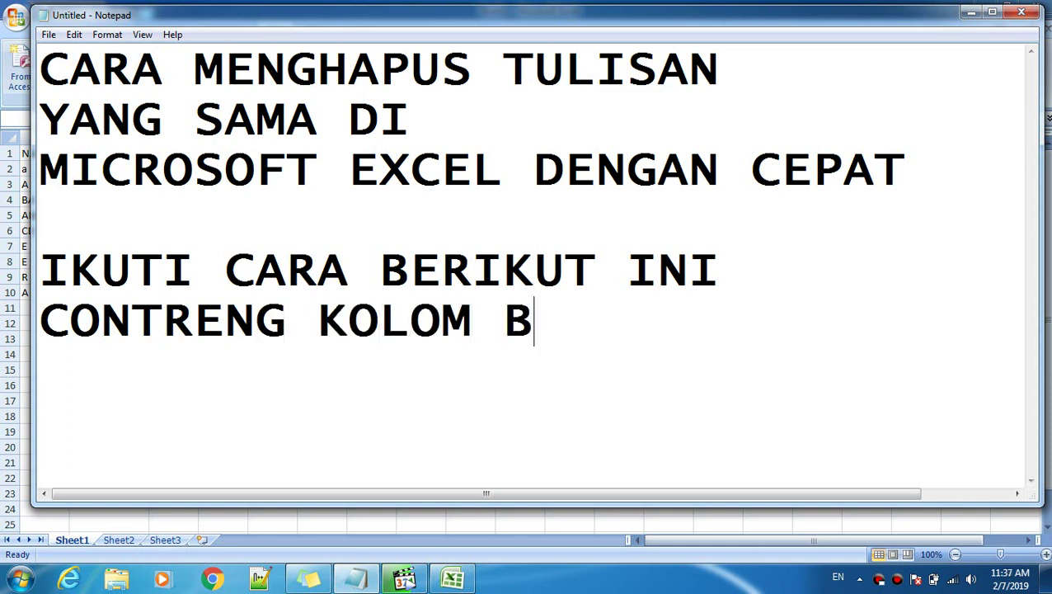
{"action": "type", "text": " SAJA"}
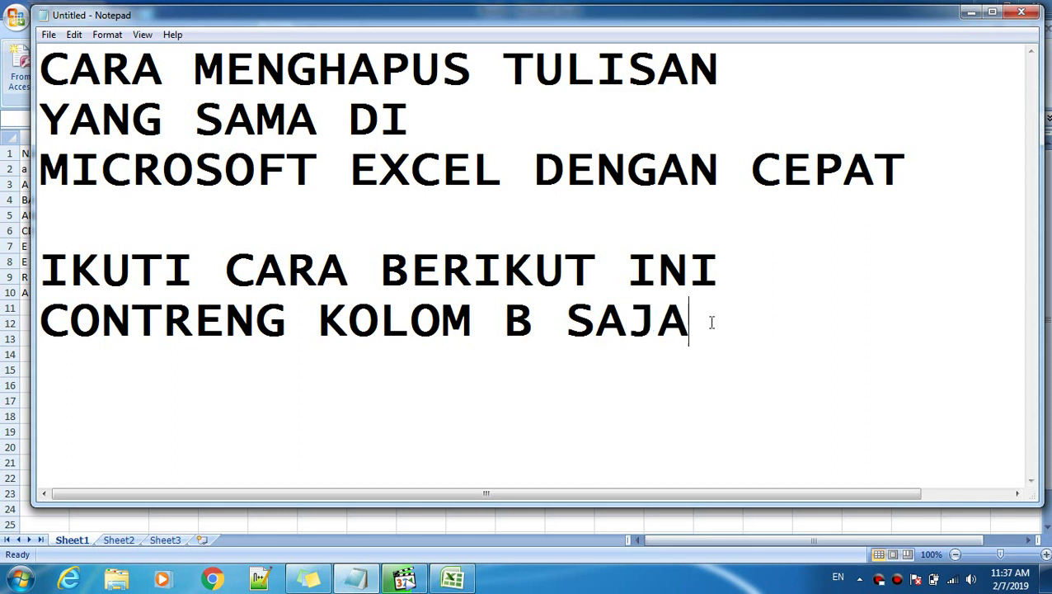
{"action": "type", "text": ", "}
{"action": "type", "text": "KARENA"}
- Continue with 'KITA HANYA MENCARI DATA YANG SAMA' and 'BERDASARKAN KOLOM B' on new lines
{"action": "key", "text": "Return"}
{"action": "type", "text": "L"}
{"action": "key", "text": "BackSpace"}
{"action": "type", "text": "KI"}
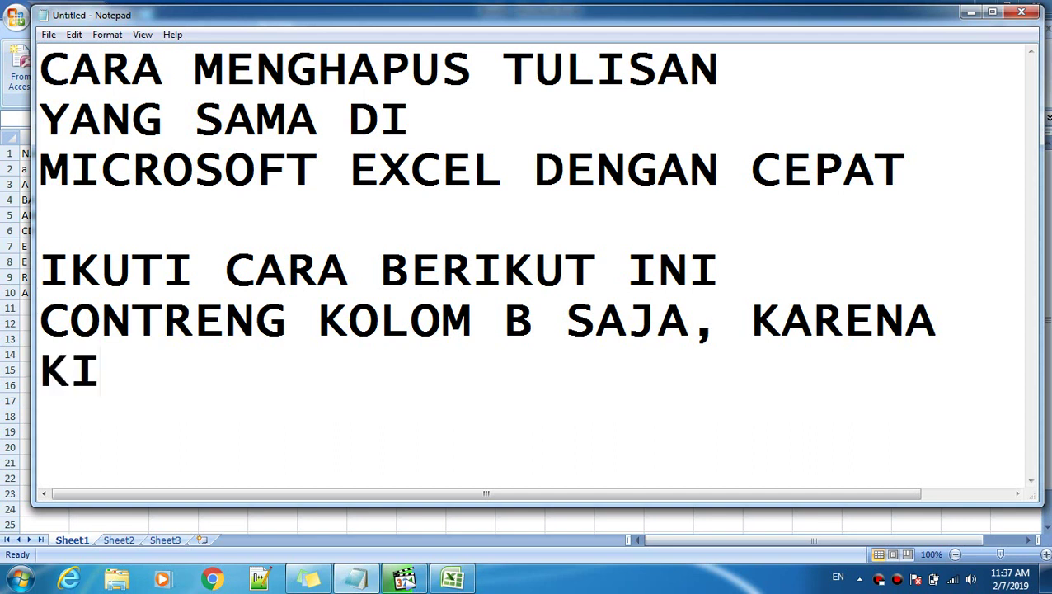
{"action": "type", "text": "TA HANY"}
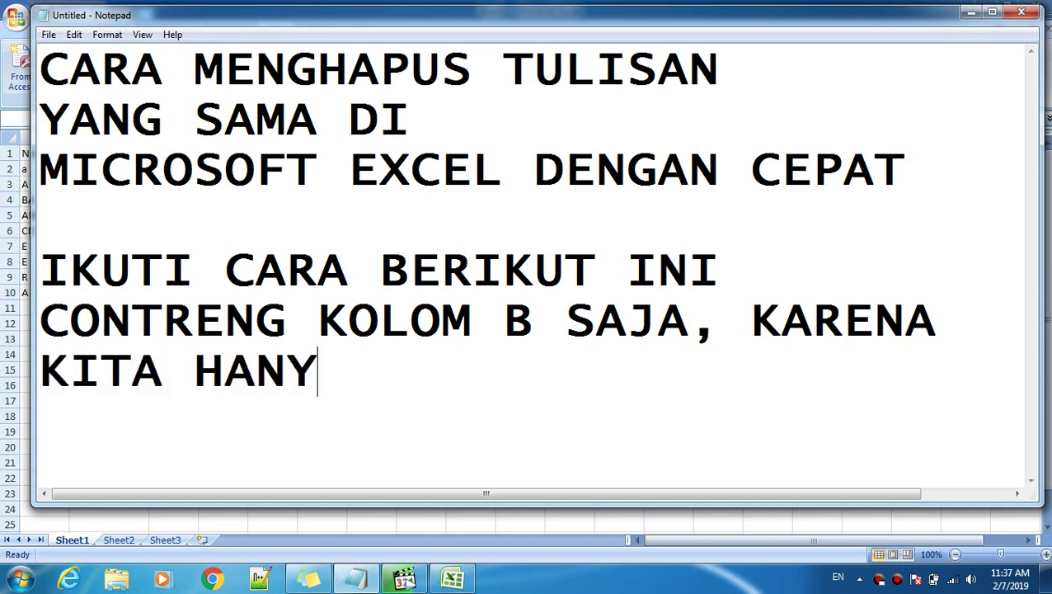
{"action": "type", "text": "A"}
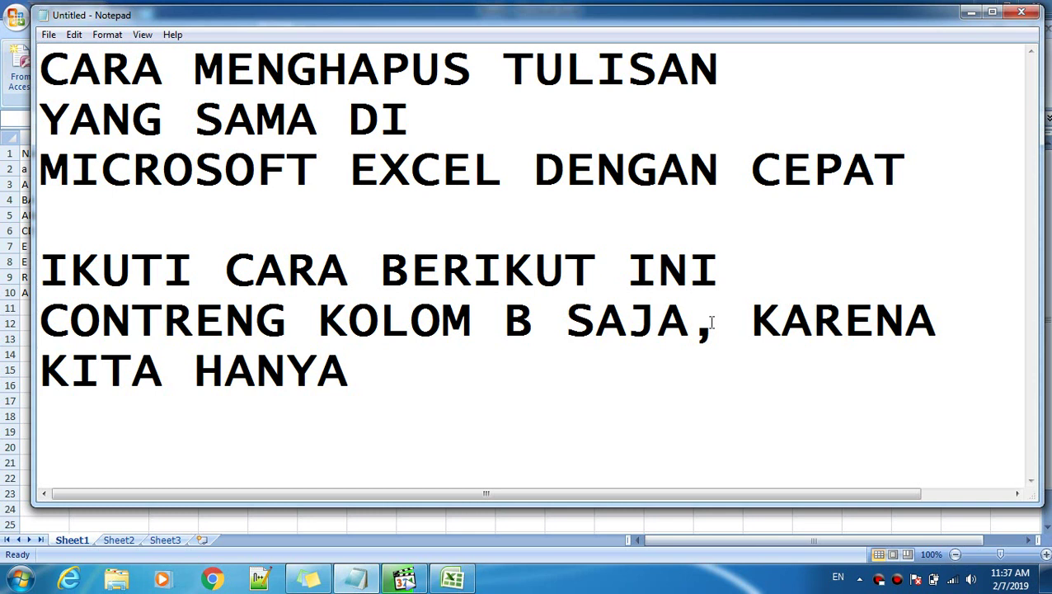
{"action": "type", "text": "MENCARI DATA "}
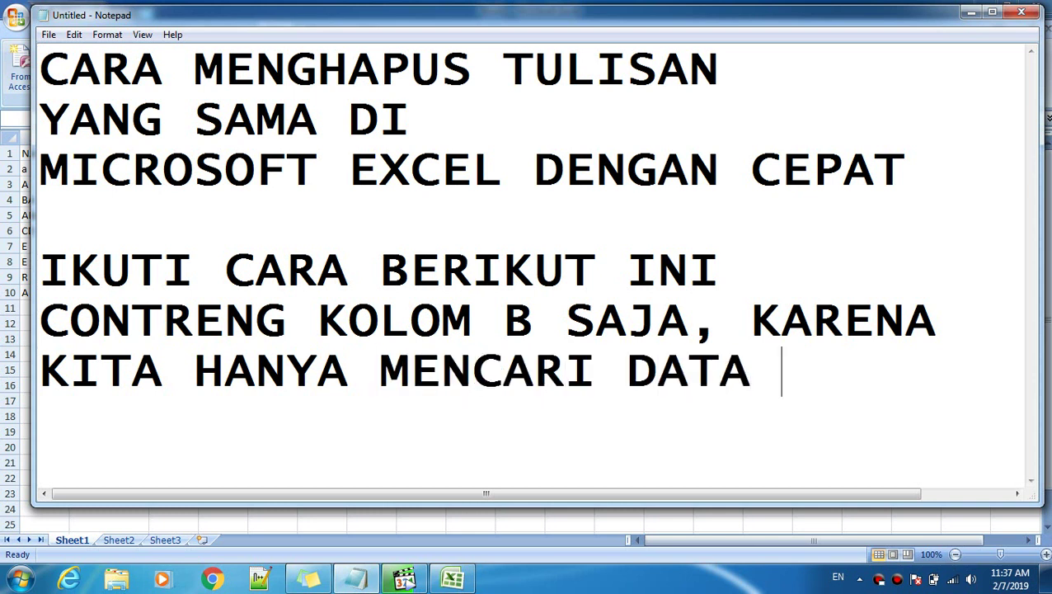
{"action": "type", "text": "YANG SAMA"}
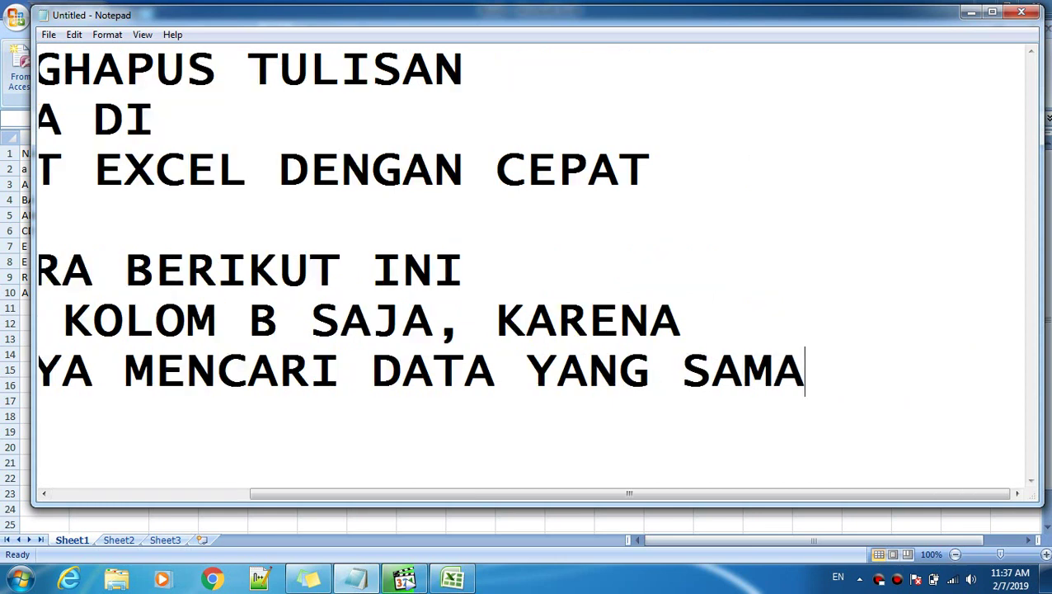
{"action": "key", "text": "Return"}
{"action": "type", "text": "BER"}
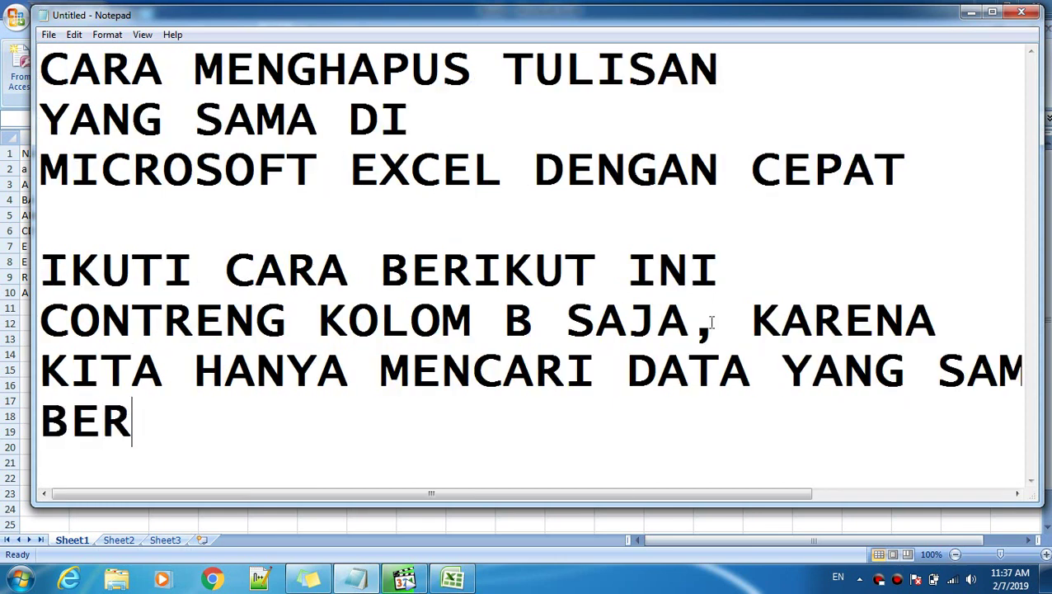
{"action": "type", "text": "DASARKAN "}
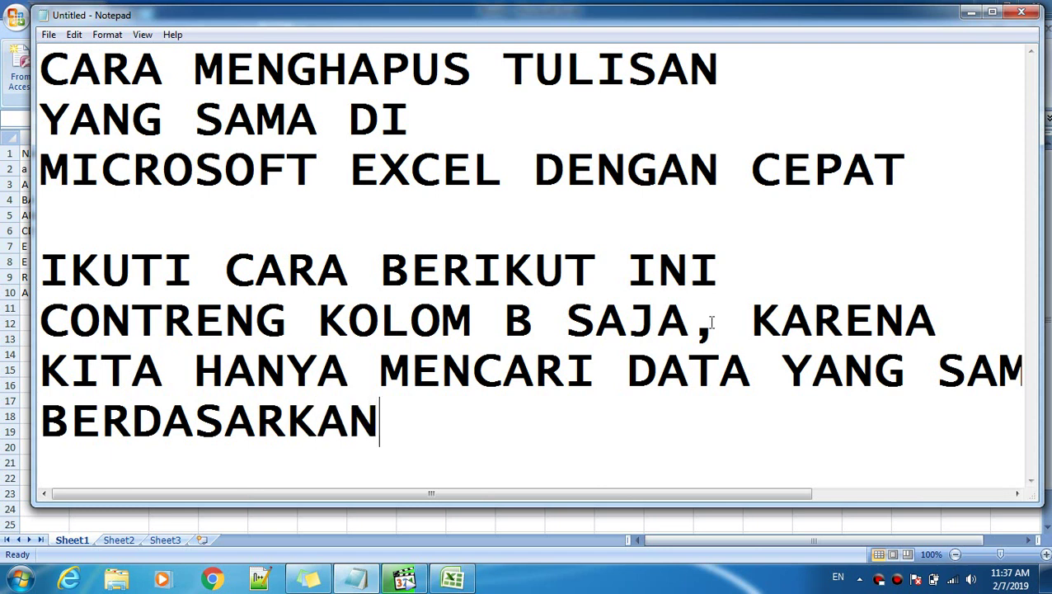
{"action": "type", "text": "KOLOM "}
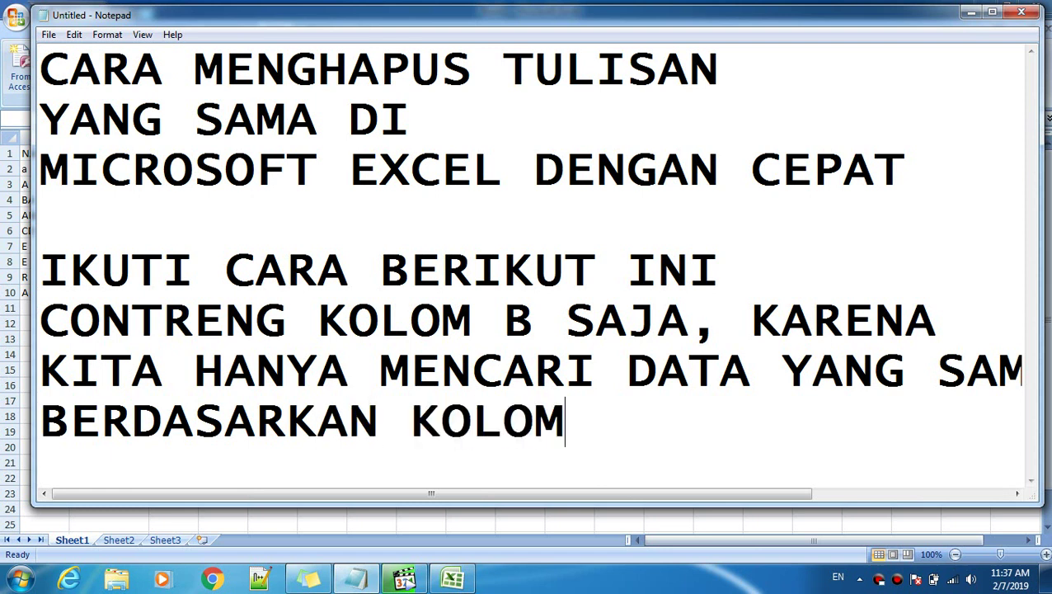
{"action": "type", "text": "B"}
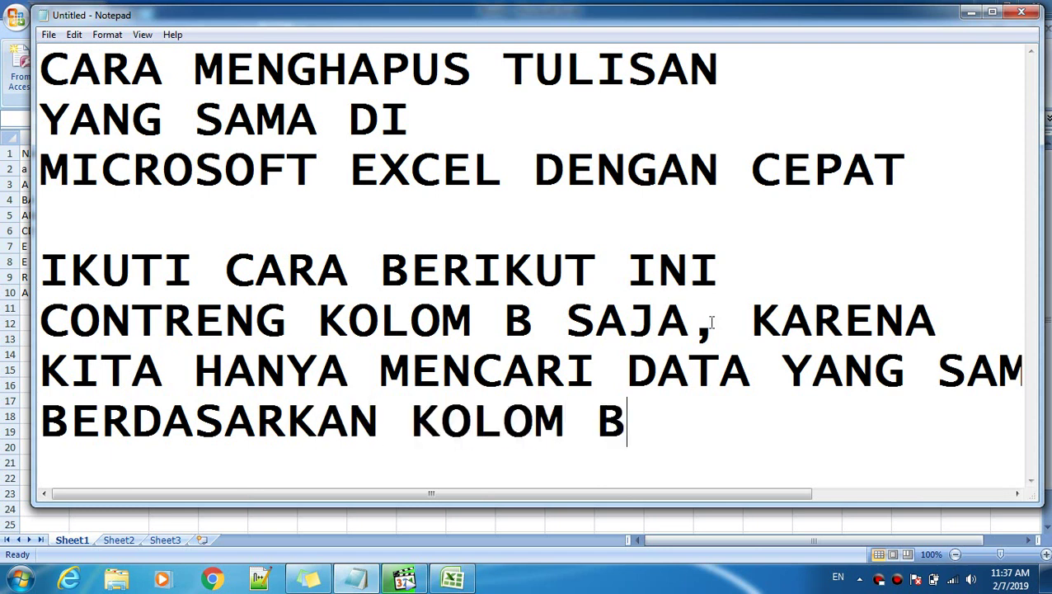
- Remove duplicate rows comparing NOMOR HP only, dismissing the 4-duplicates-removed message
{"action": "left_click", "coordinate": [452, 579]}
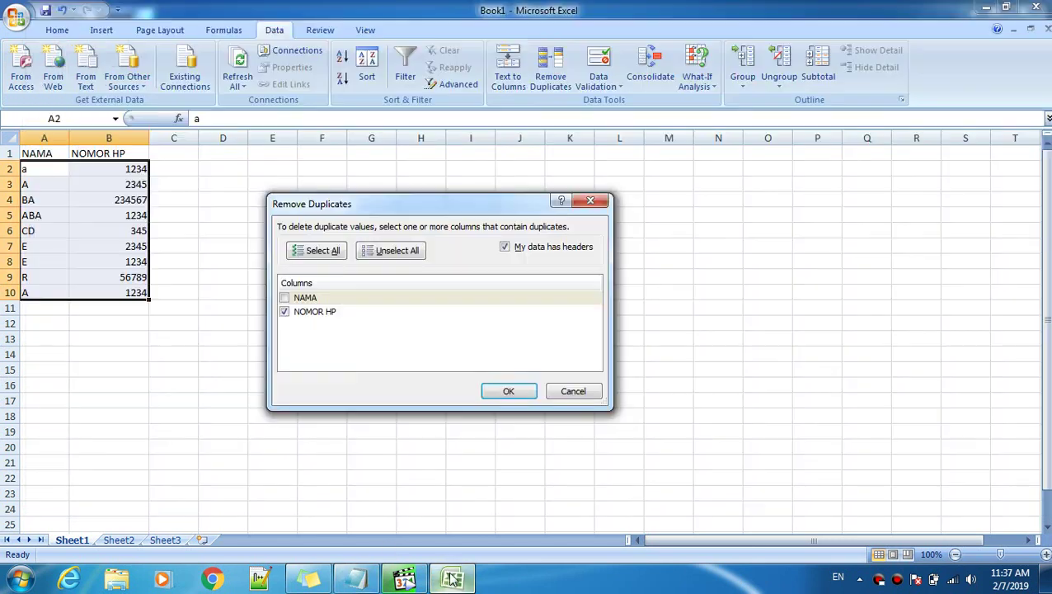
{"action": "left_click", "coordinate": [286, 312]}
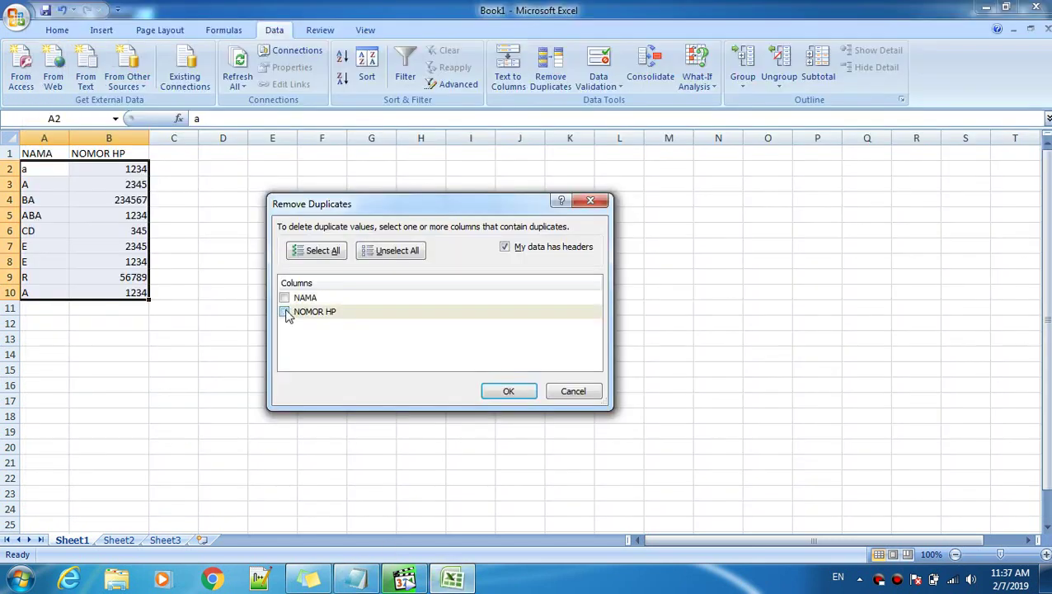
{"action": "left_click", "coordinate": [511, 394]}
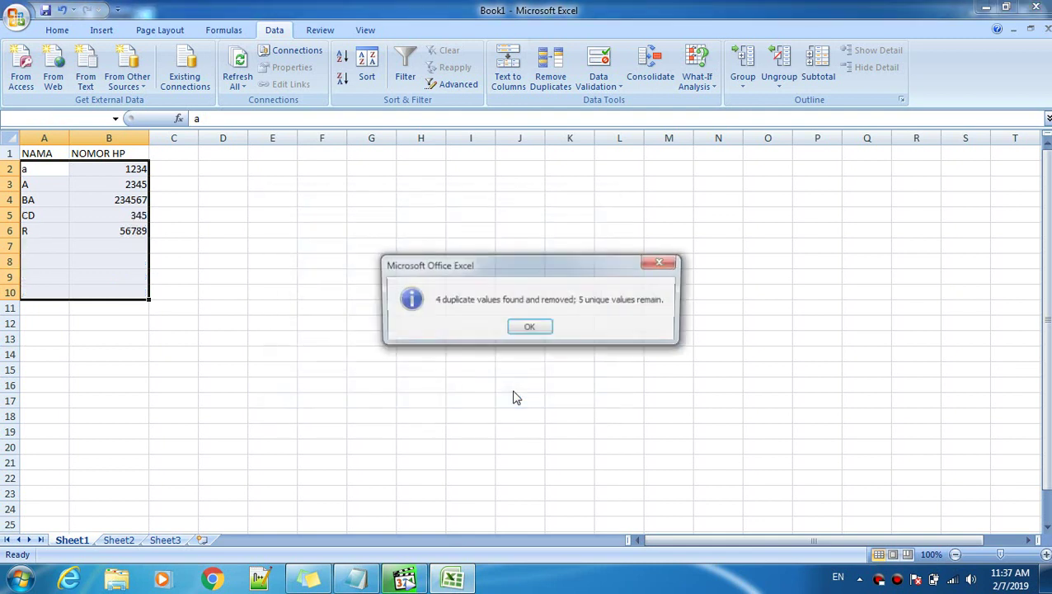
{"action": "left_click", "coordinate": [529, 329]}
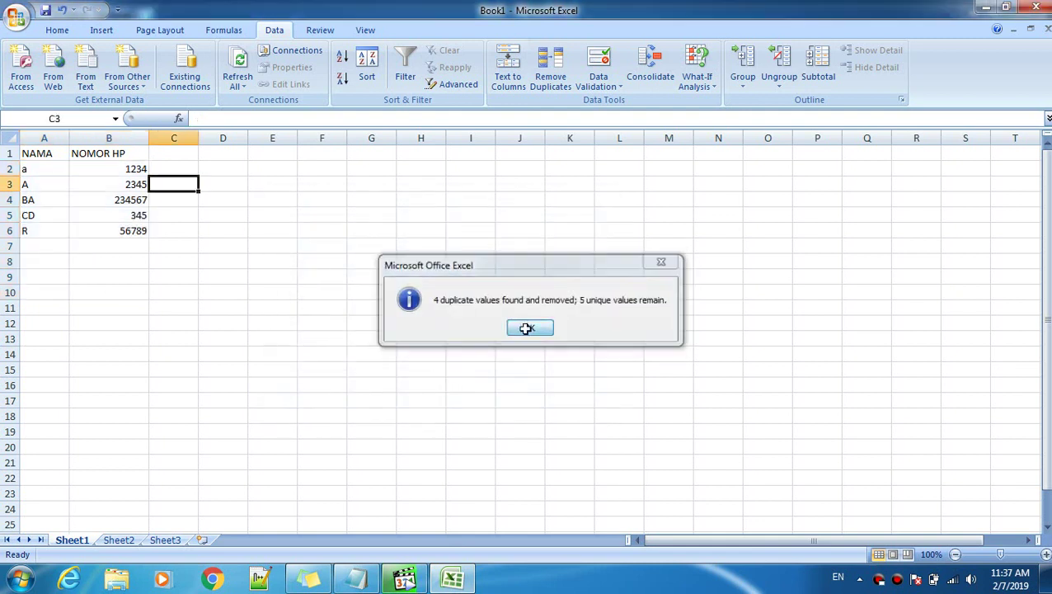
{"action": "left_click", "coordinate": [136, 173]}
- Review the five remaining phone numbers 1234, 2345, 234567, 345, 56789
{"action": "left_click", "coordinate": [124, 185]}
{"action": "left_click", "coordinate": [122, 199]}
{"action": "left_click", "coordinate": [128, 214]}
{"action": "left_click", "coordinate": [130, 230]}
{"action": "left_click", "coordinate": [173, 249]}
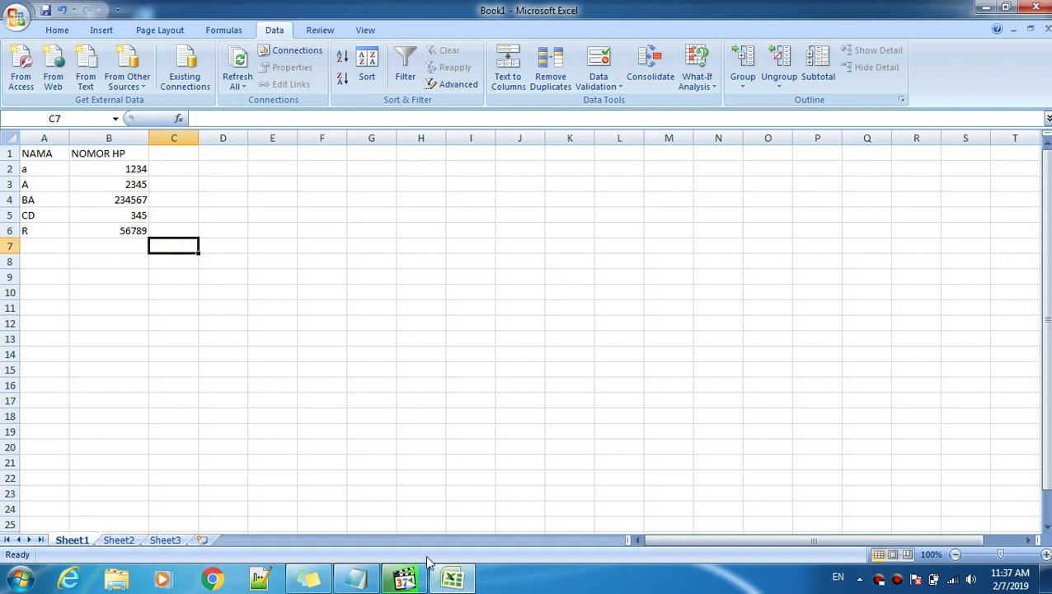
- Replace the four instruction lines in Notepad with 'JANGAN LUPA TINGGALKAN KOMENTAR YA'
{"action": "left_click", "coordinate": [356, 579]}
{"action": "left_click_drag", "start_coordinate": [641, 439], "coordinate": [49, 274]}
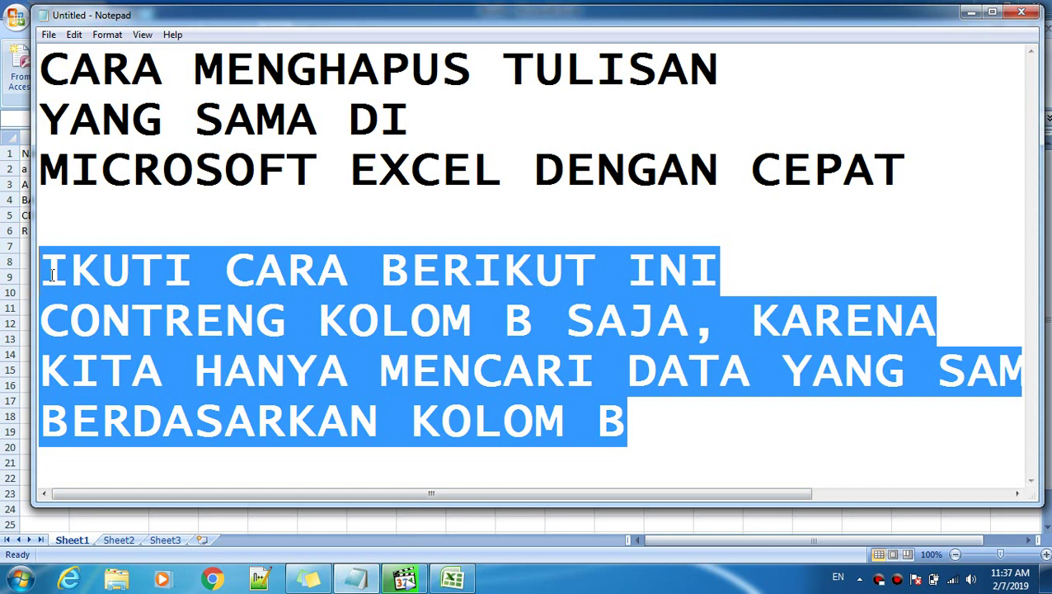
{"action": "type", "text": "JANGAN LU"}
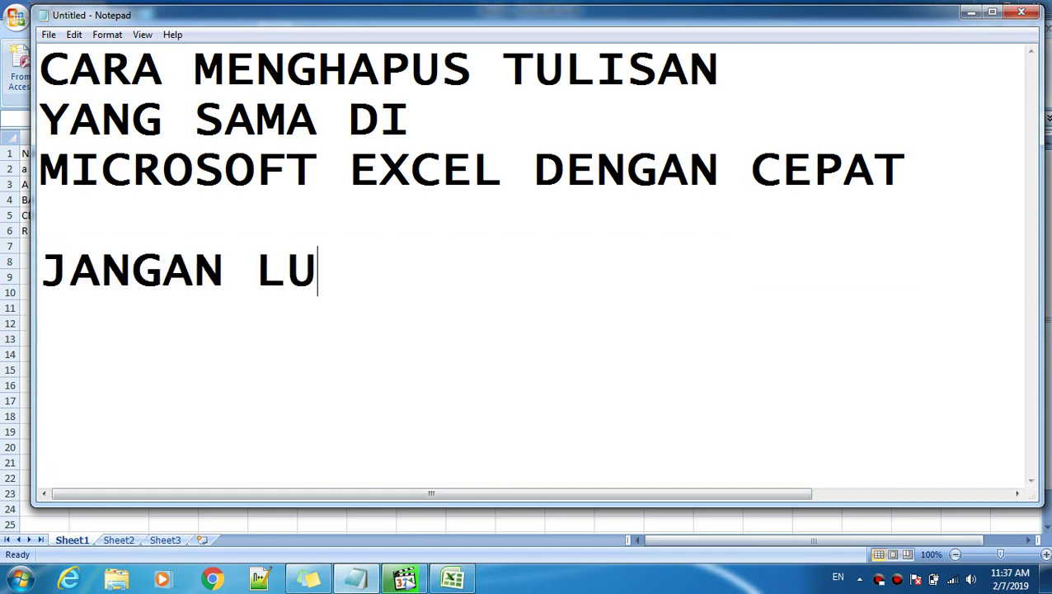
{"action": "type", "text": "PA TINGGAL "}
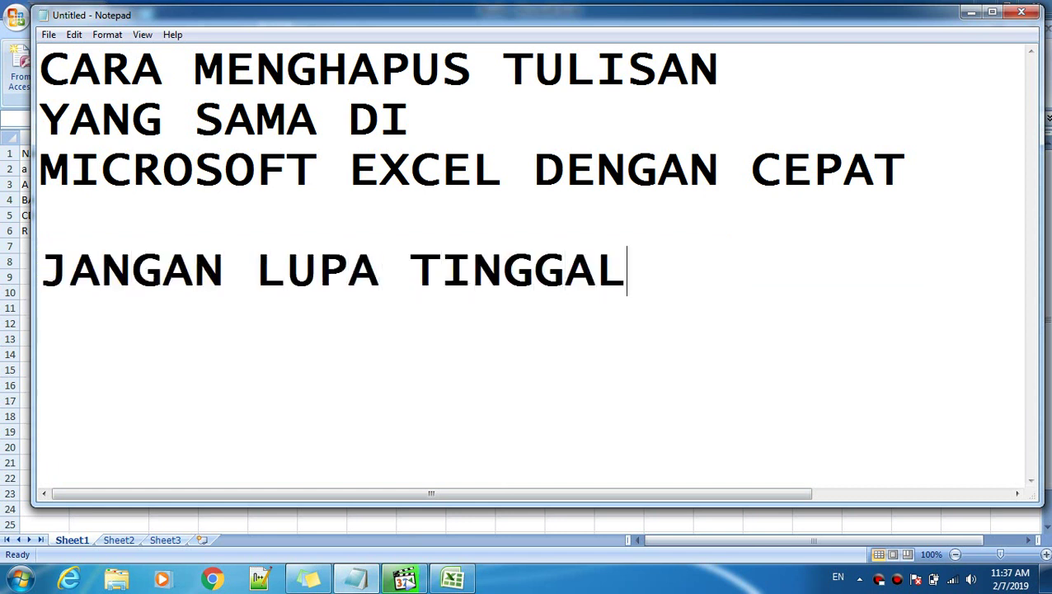
{"action": "type", "text": "KAN"}
{"action": "key", "text": "BackSpace"}
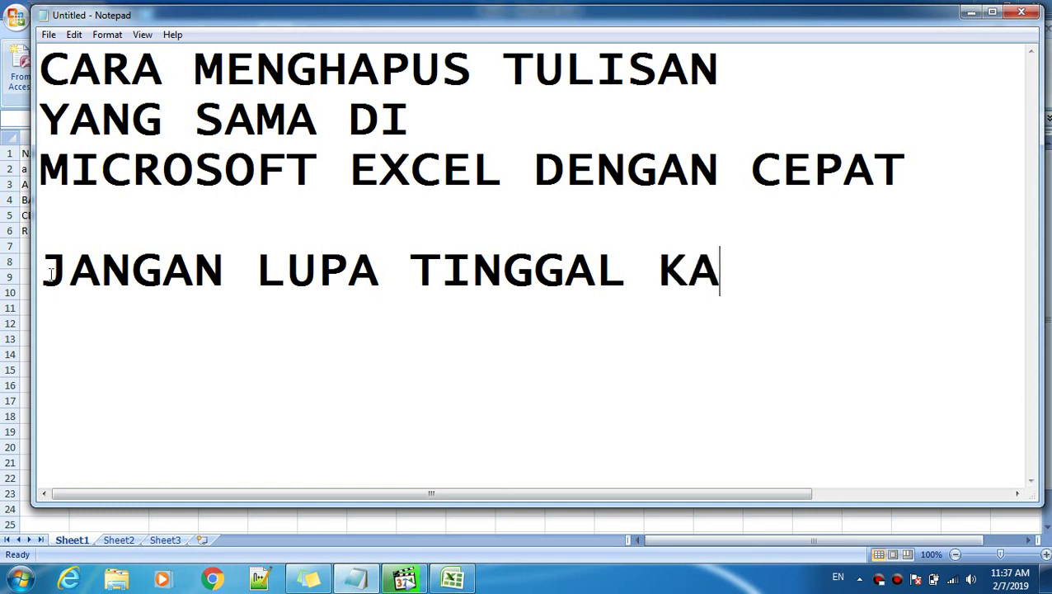
{"action": "key", "text": "BackSpace"}
{"action": "key", "text": "BackSpace"}
{"action": "key", "text": "BackSpace"}
{"action": "type", "text": "KAN KO"}
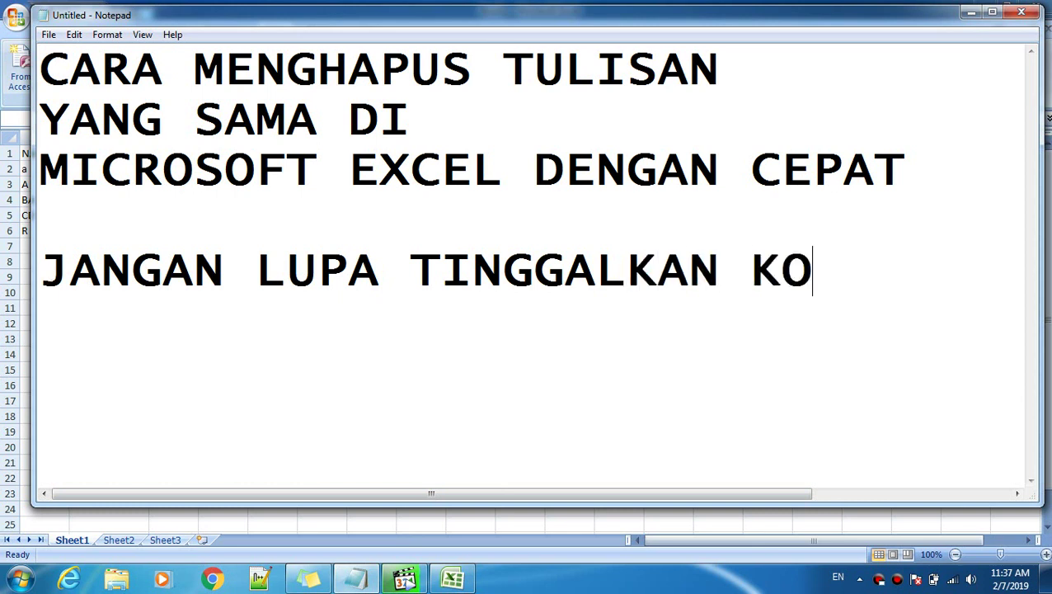
{"action": "type", "text": "MENTAR "}
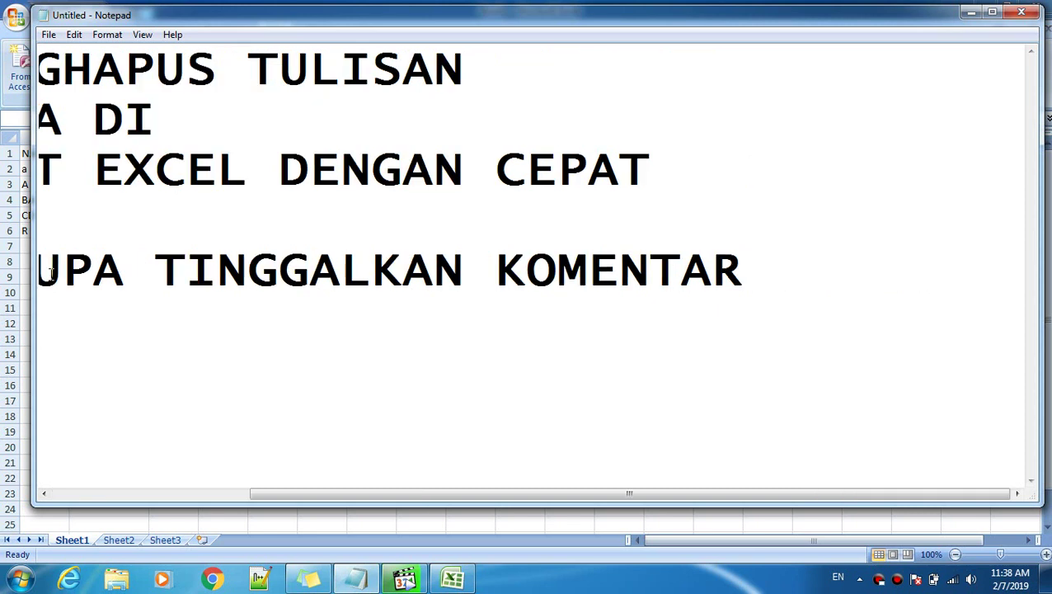
{"action": "type", "text": "YA"}
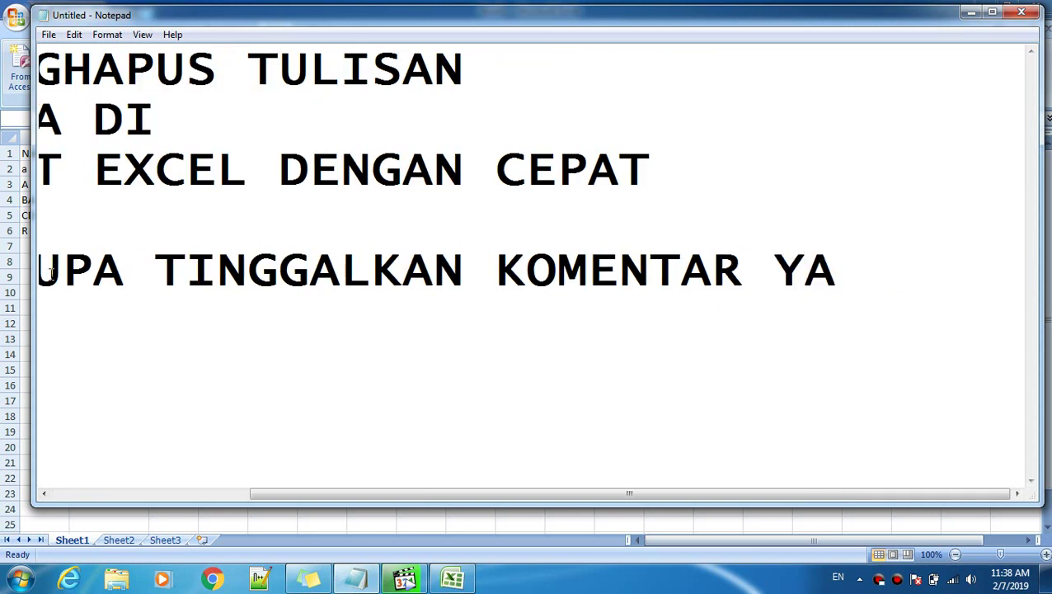
{"action": "key", "text": "Return"}
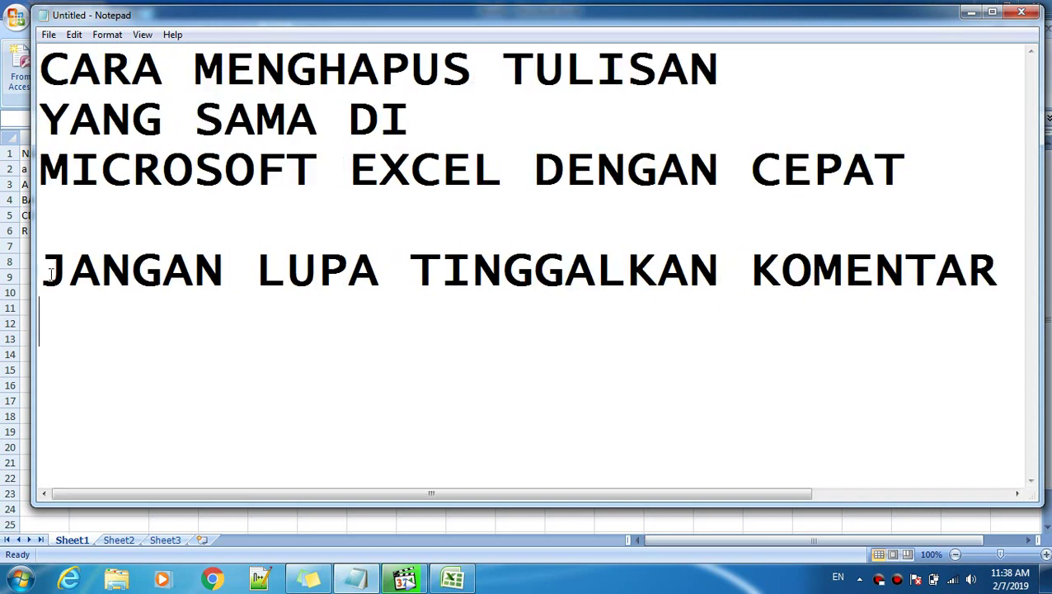